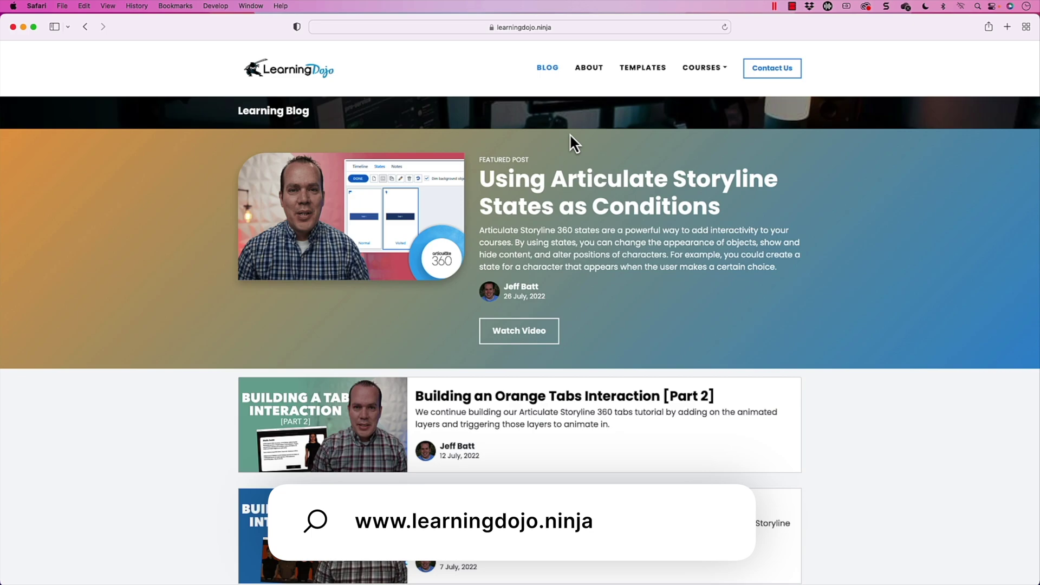
Step: Go to the LearningDojo Templates page and browse the Storyline template downloads
left_click(657, 74)
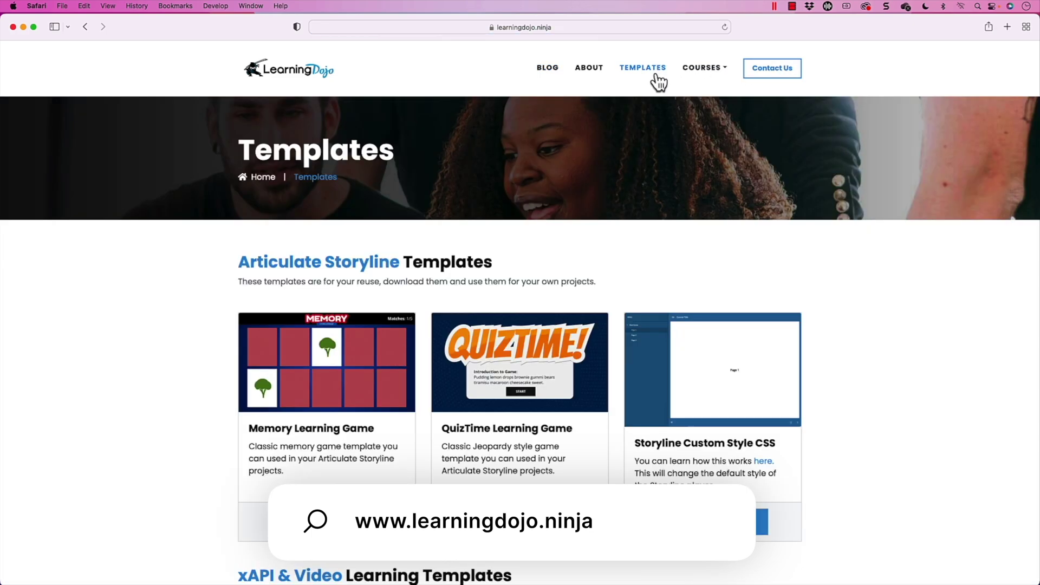
scroll(678, 261, "down", 5)
scroll(678, 261, "down", 7)
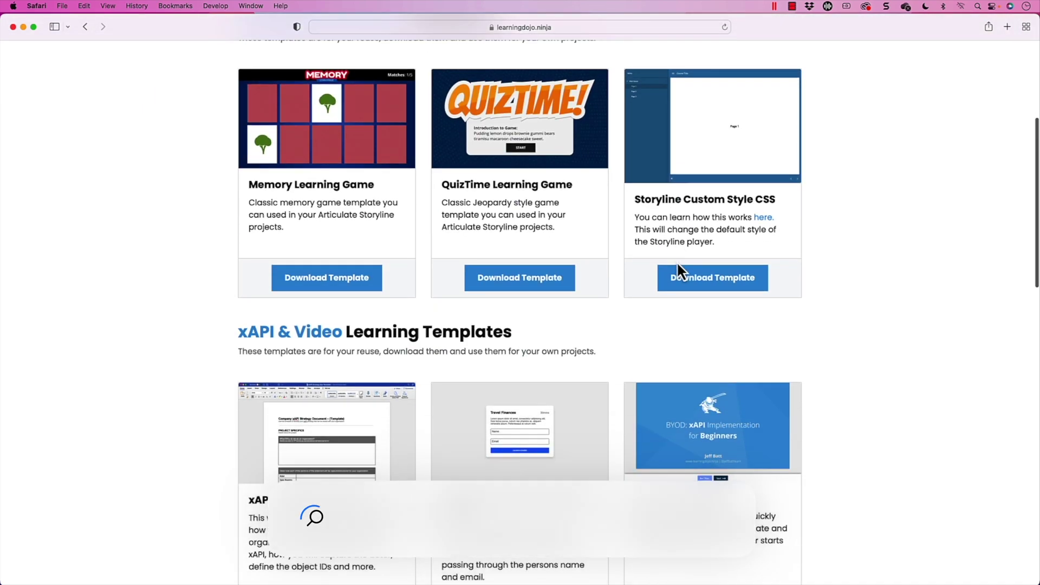
scroll(677, 262, "up", 12)
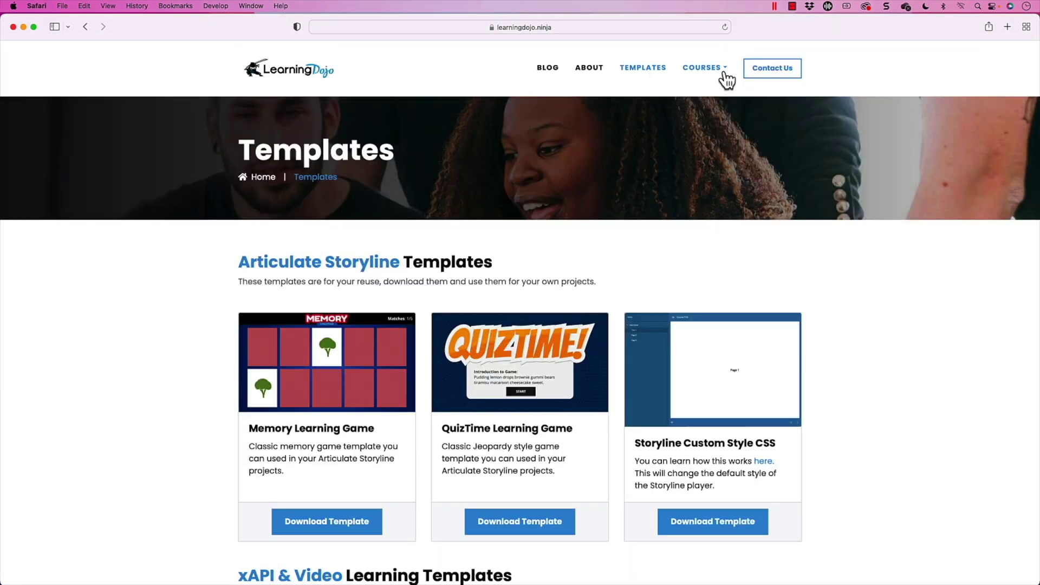
mouse_move(725, 72)
Step: Switch to the Windows machine running Storyline 360
key("ctrl+Right")
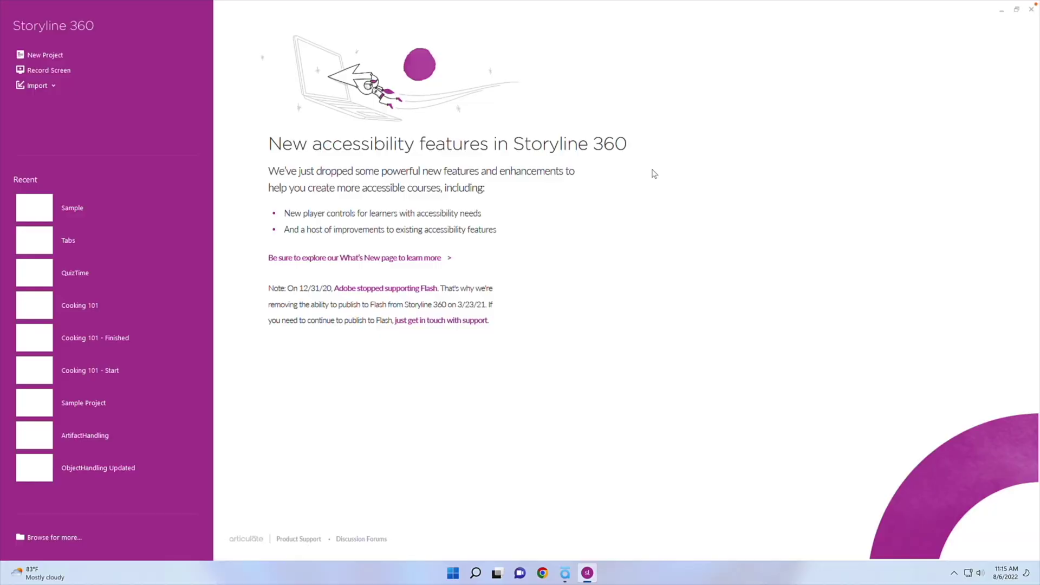
Step: Create a new blank project and open slide 1.1 Untitled Slide for editing
left_click(42, 56)
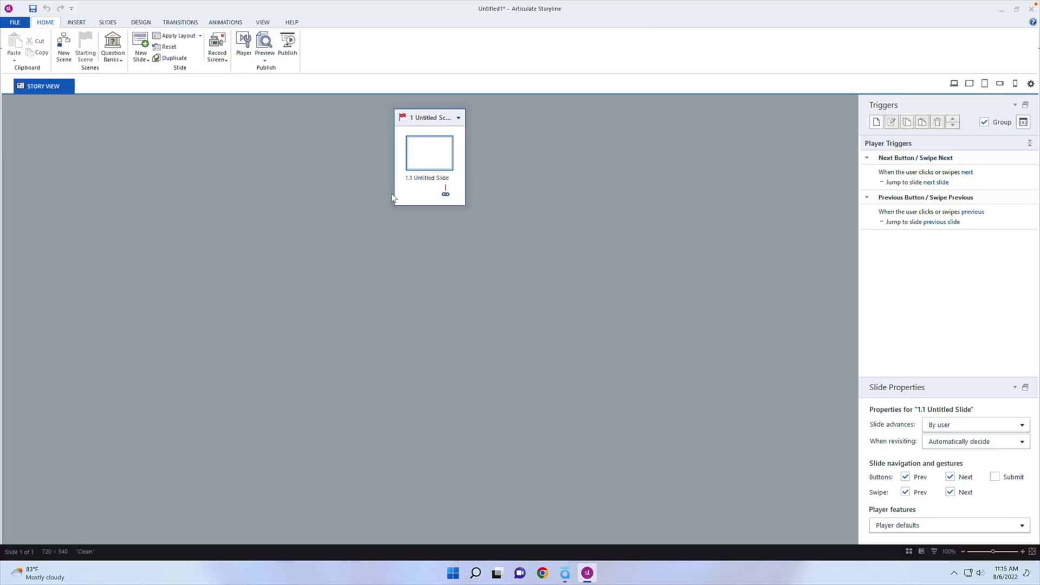
double_click(411, 162)
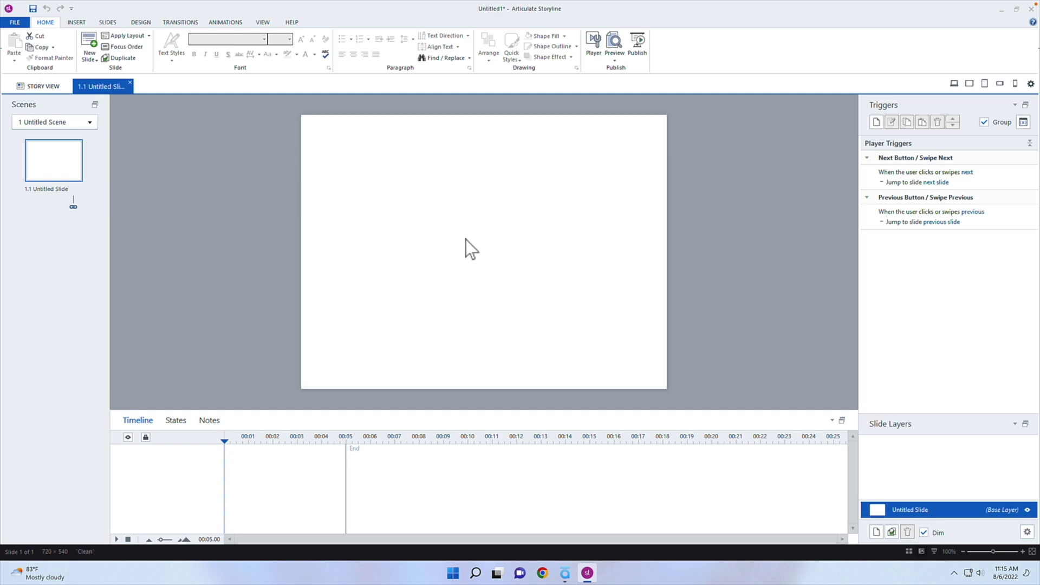
Step: Set the slide size to 16:9 at 1000 × 562 px and bring up the Save As window
left_click(137, 23)
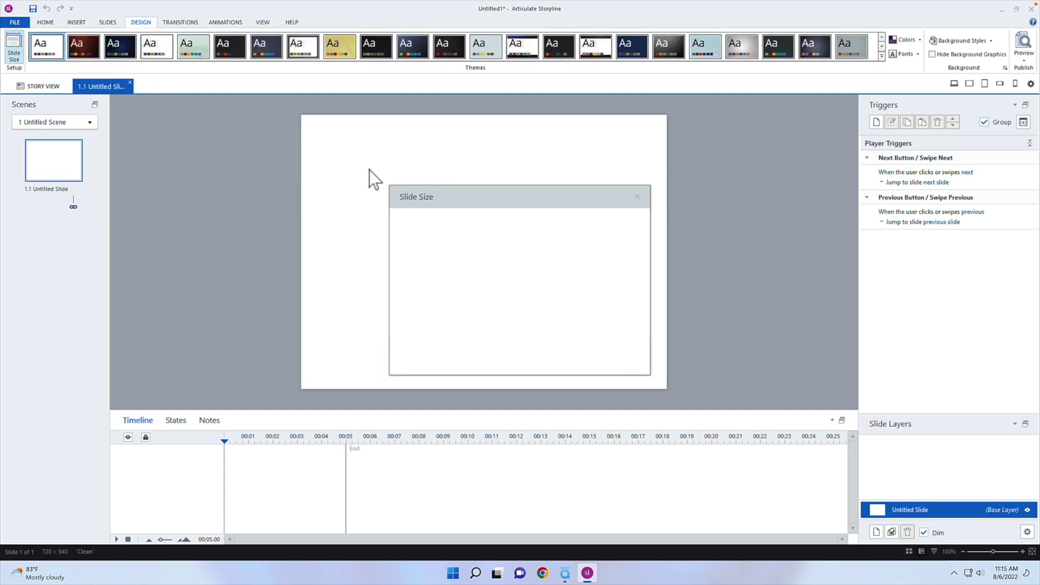
left_click(457, 236)
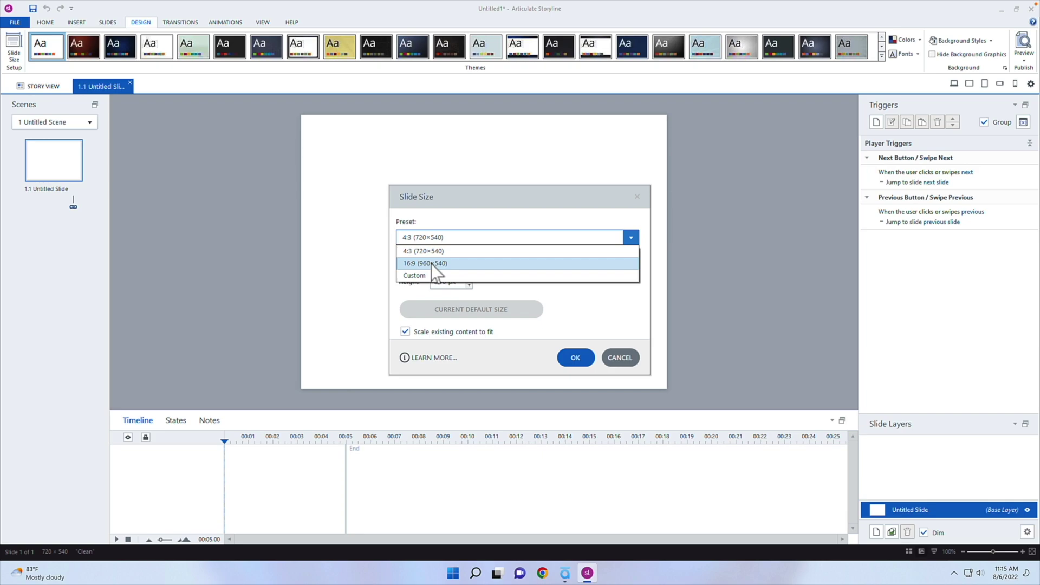
left_click(433, 263)
left_click_drag(449, 258, 408, 258)
type("1000")
key("Tab")
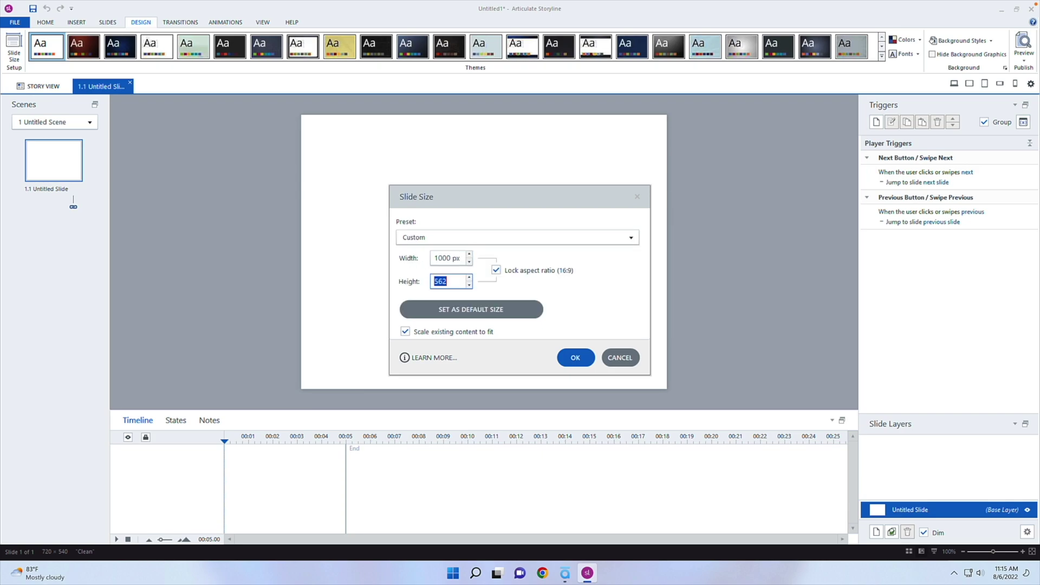
left_click(572, 360)
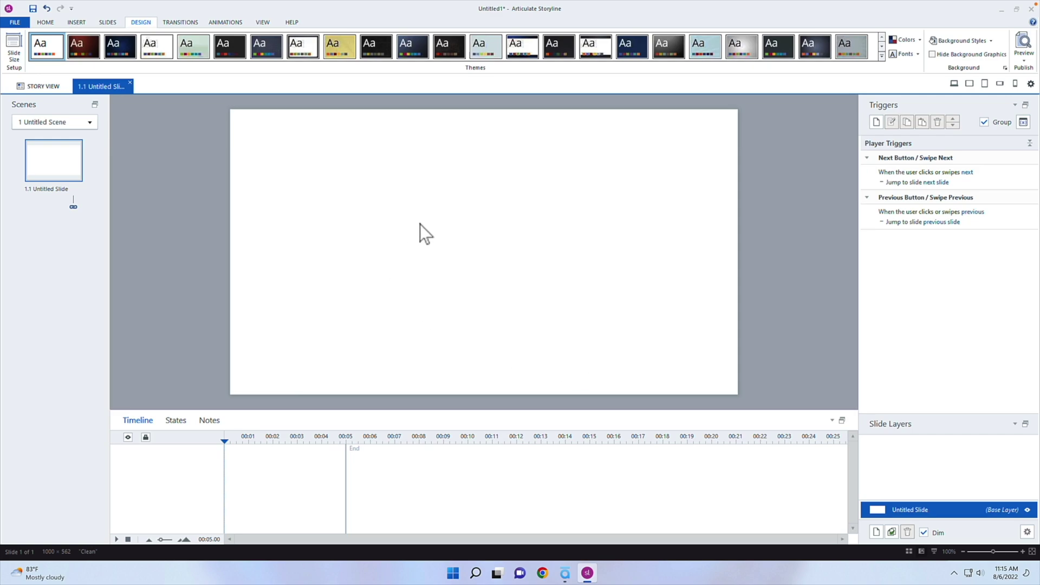
key("ctrl+s")
left_click_drag(291, 8, 607, 83)
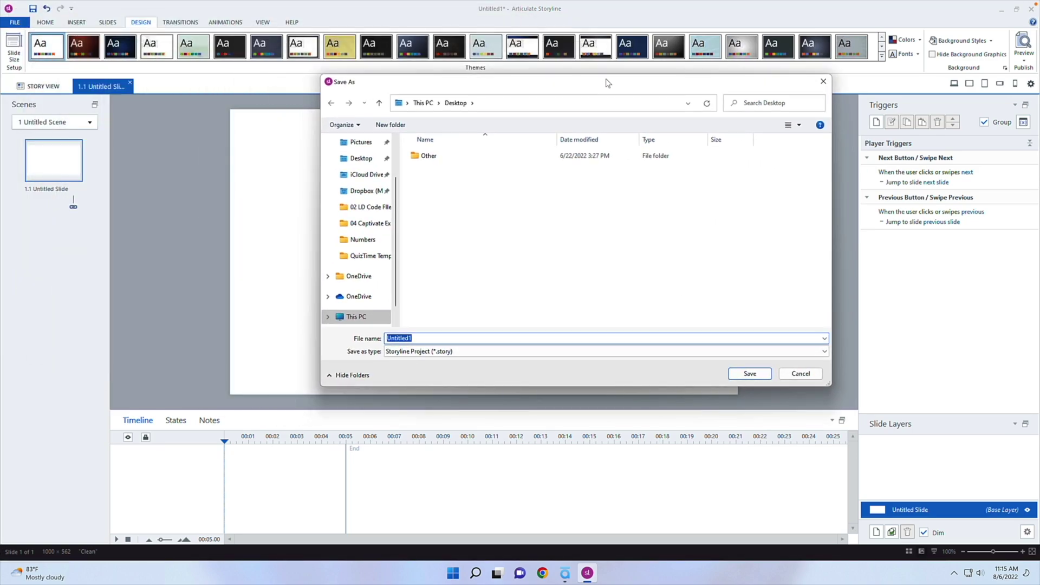
Step: Save the project as Sample.story
type("Sample")
key("Return")
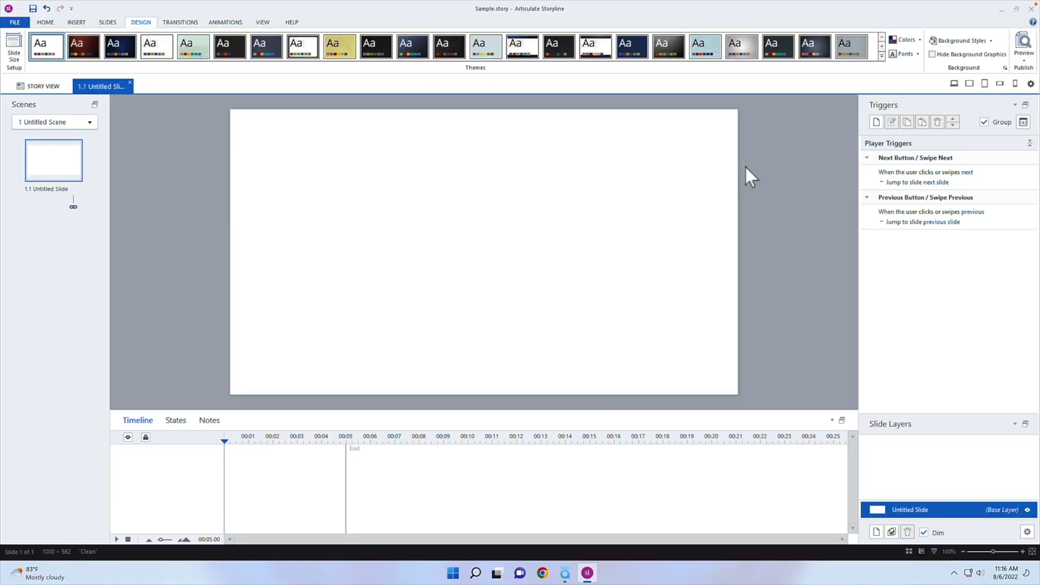
left_click(76, 22)
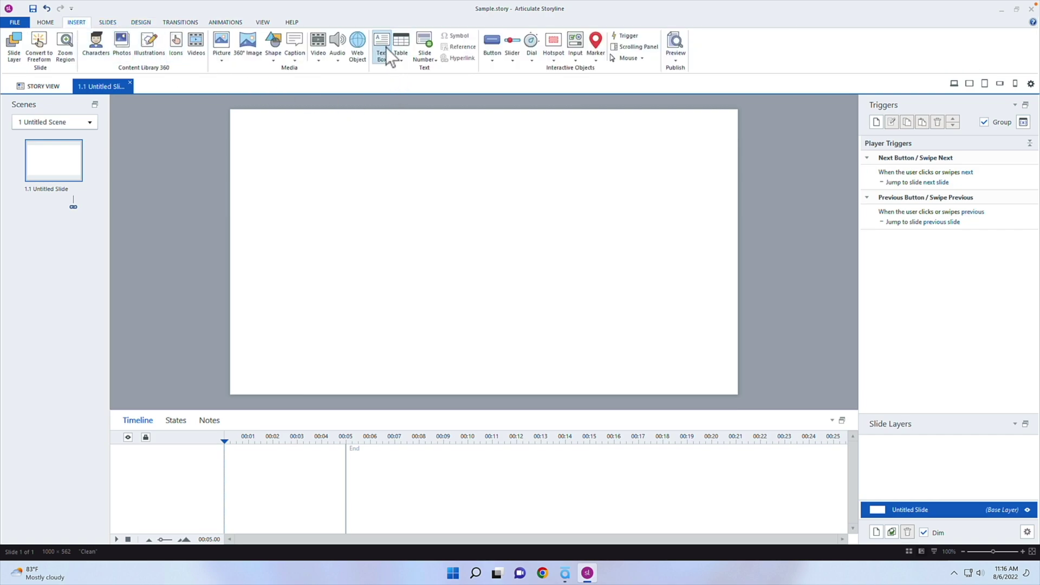
Step: Insert a text entry field near the slide centre
left_click(571, 57)
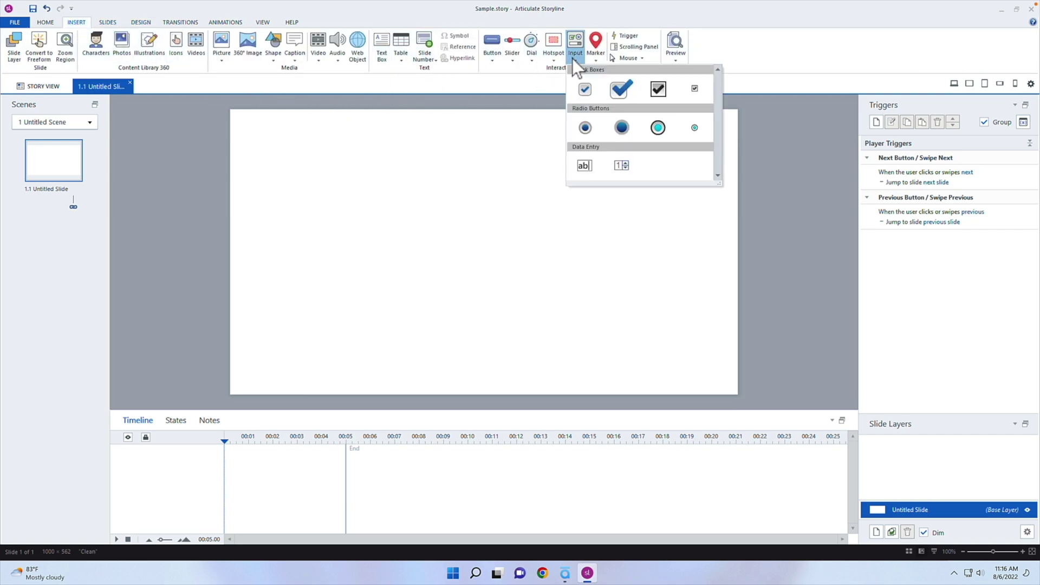
left_click(584, 166)
left_click(404, 200)
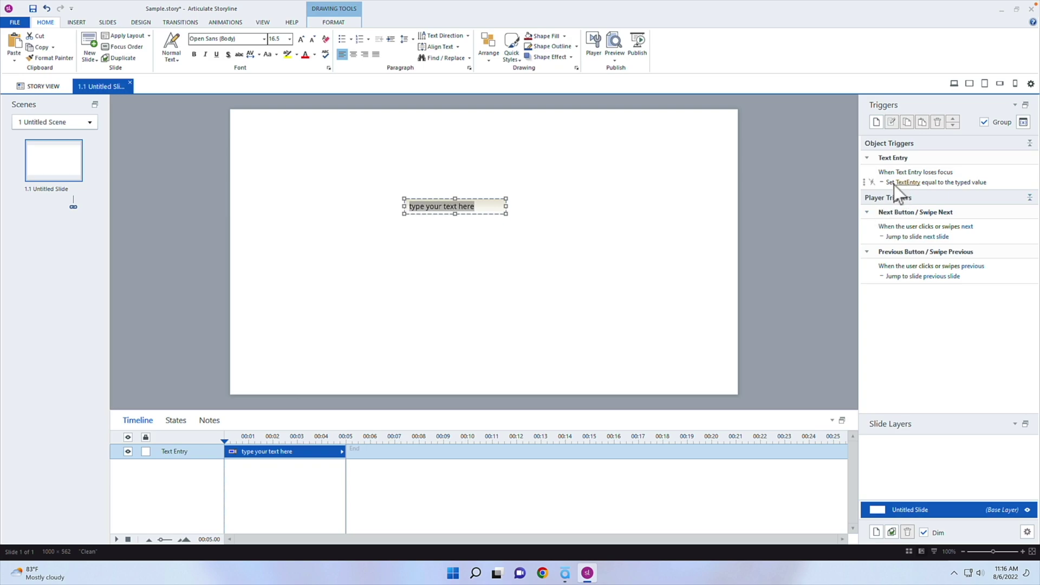
Step: Rename the TextEntry variable to usersName in Manage Variables
left_click(1022, 123)
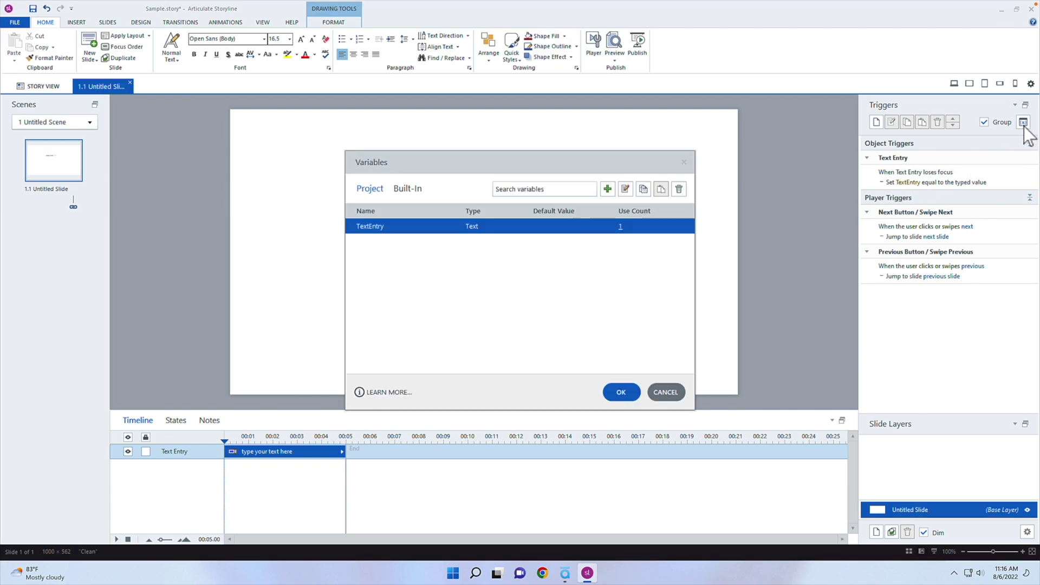
left_click(373, 228)
double_click(374, 228)
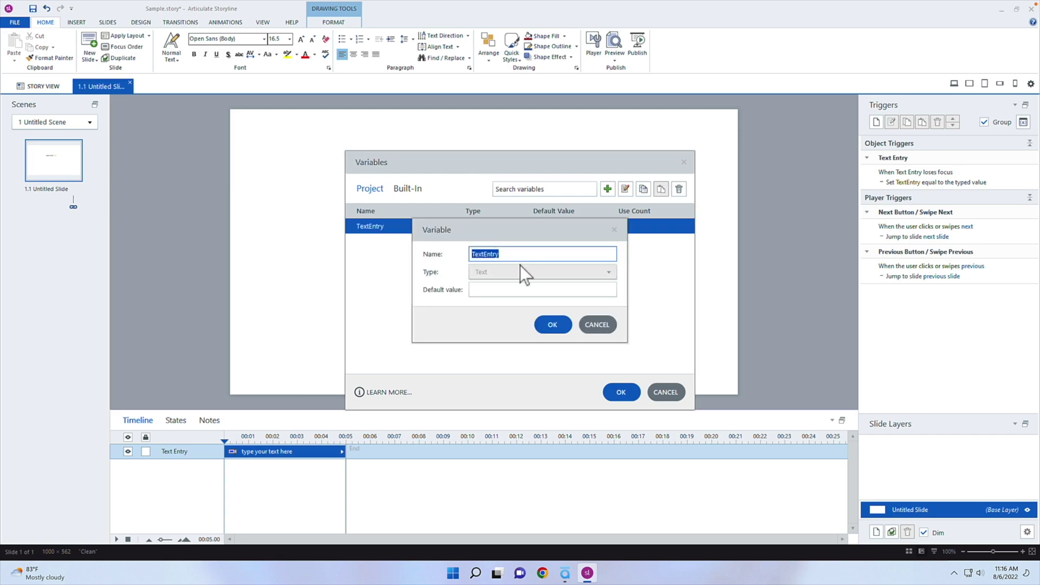
type("usersName")
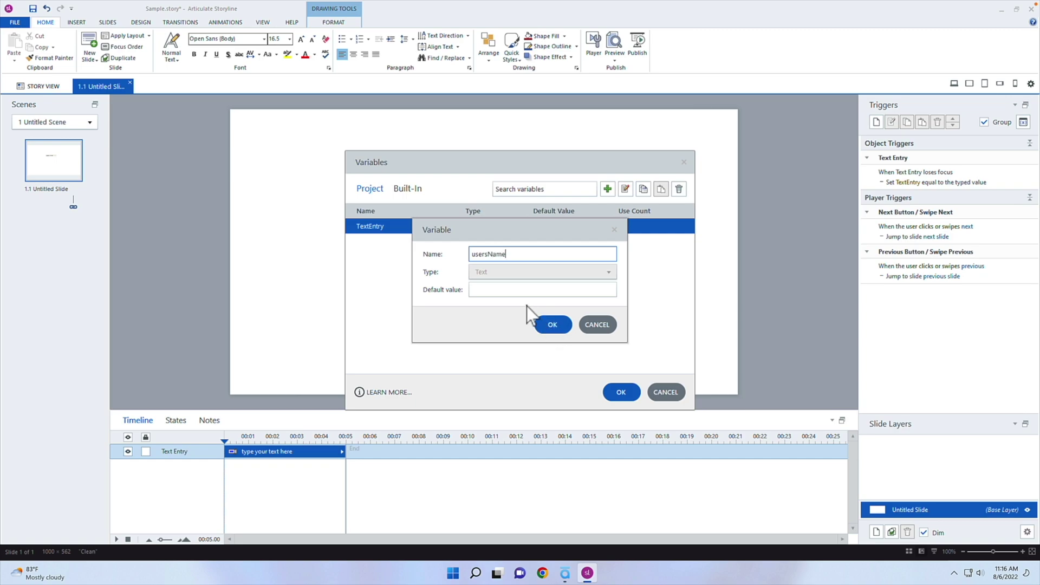
left_click(548, 325)
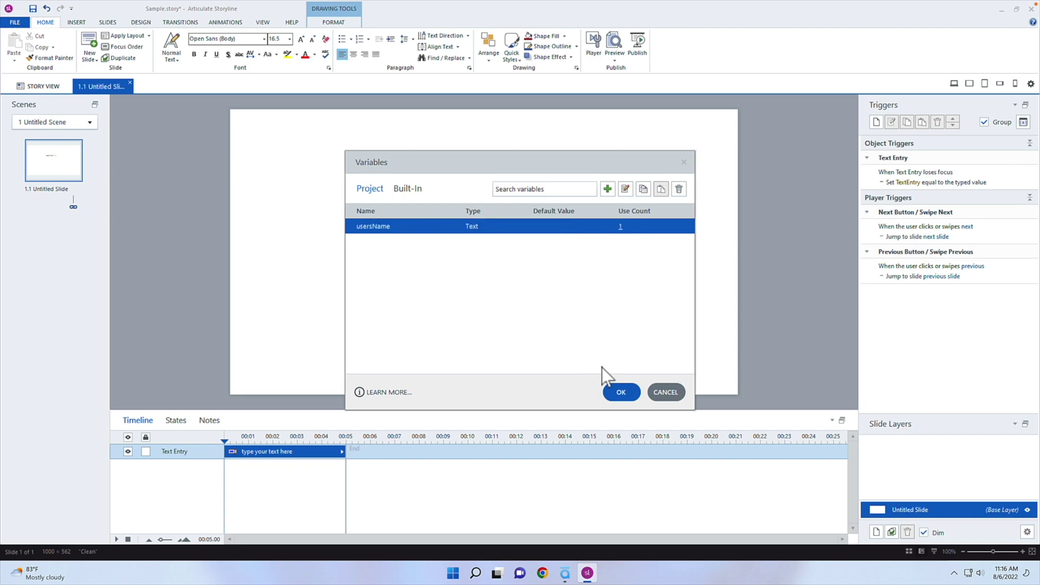
left_click(621, 392)
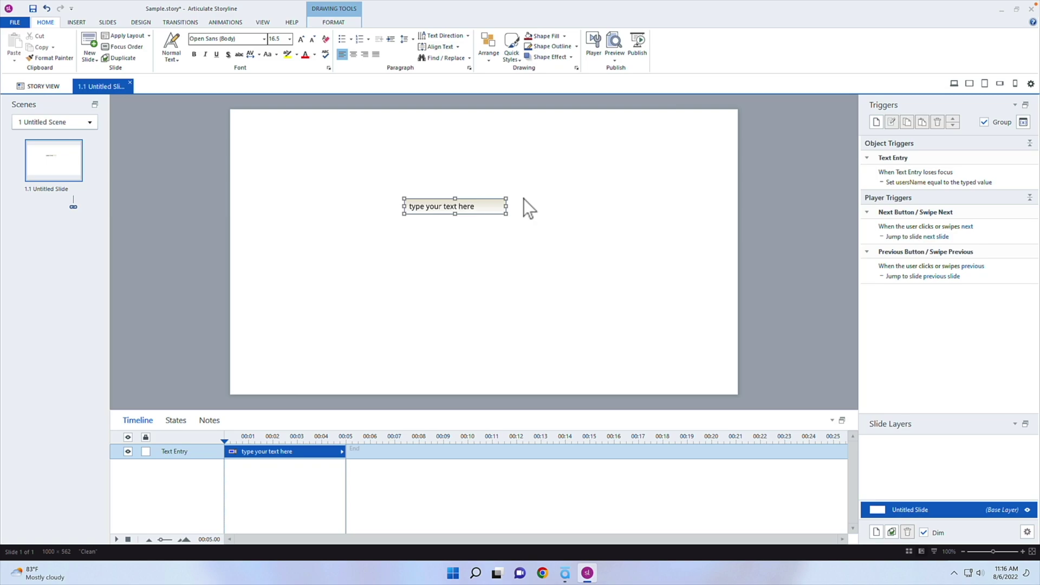
Step: Move the text entry field to the top-left and add a 12-pt 'Enter name:' label above it
left_click_drag(485, 202, 331, 161)
left_click(76, 23)
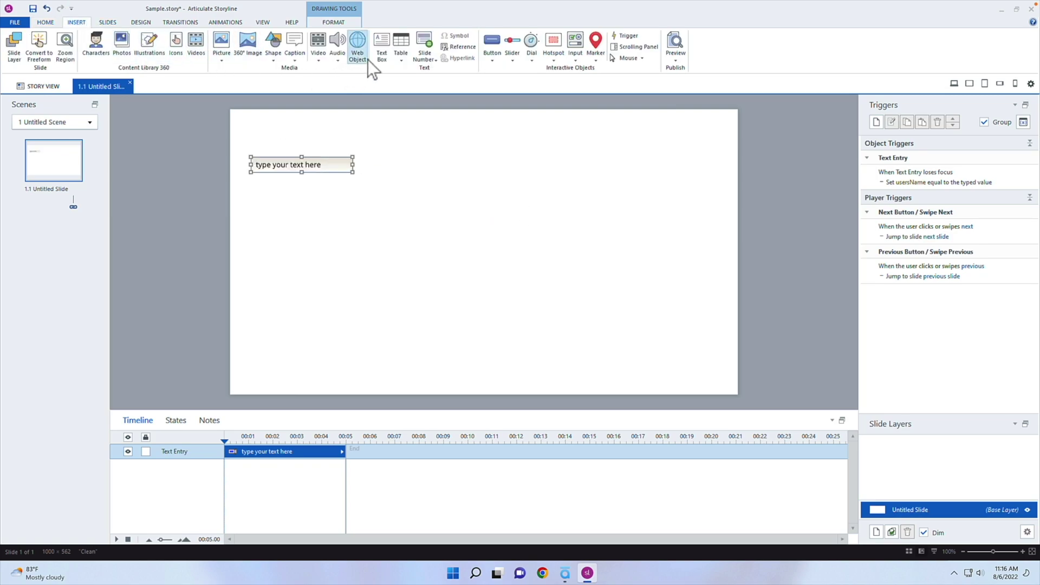
left_click(381, 54)
left_click(252, 140)
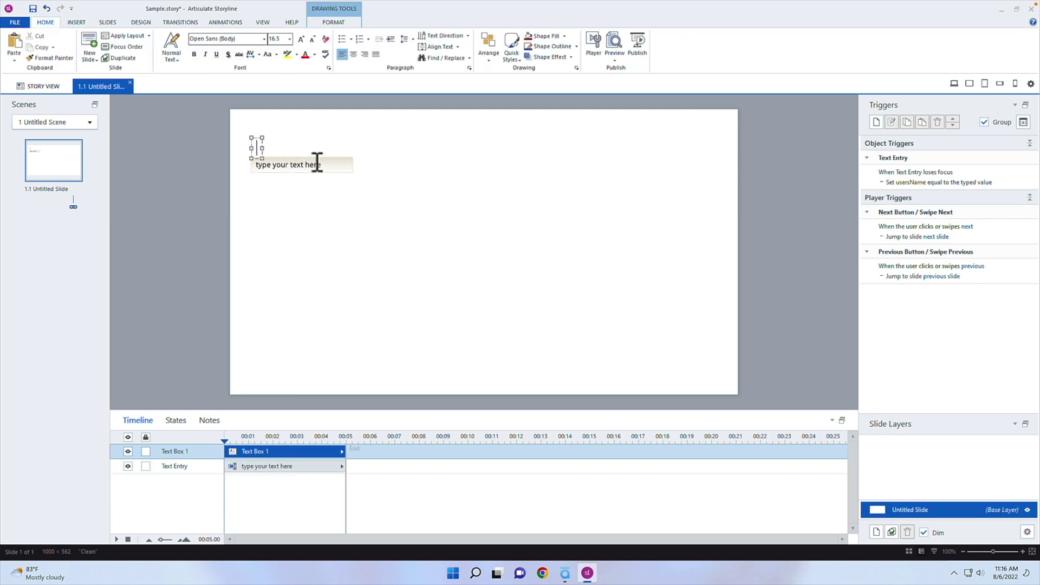
type("Enter ")
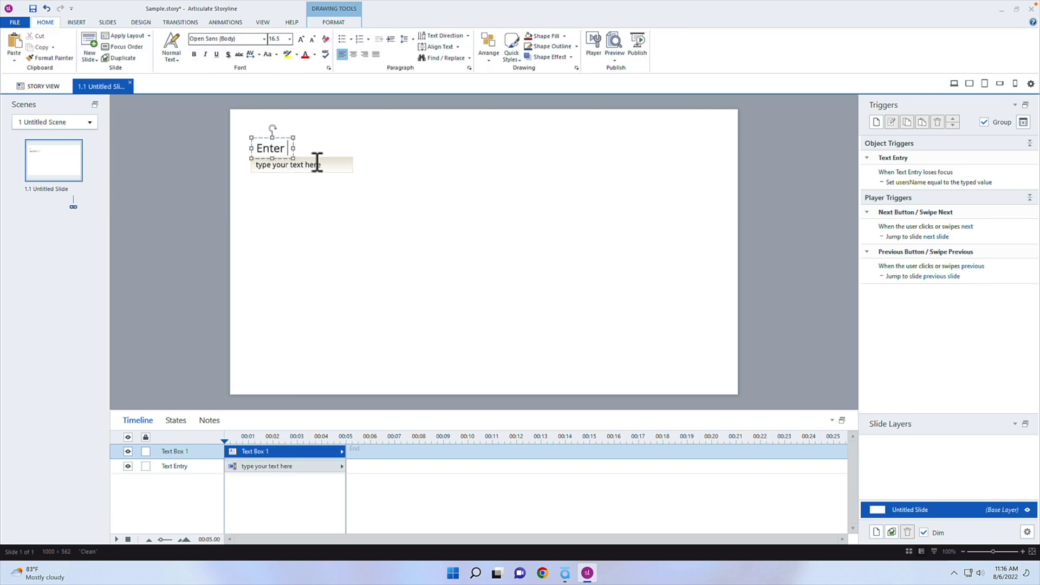
type("name:")
left_click_drag(323, 149, 235, 129)
left_click(281, 39)
type("12")
key("Return")
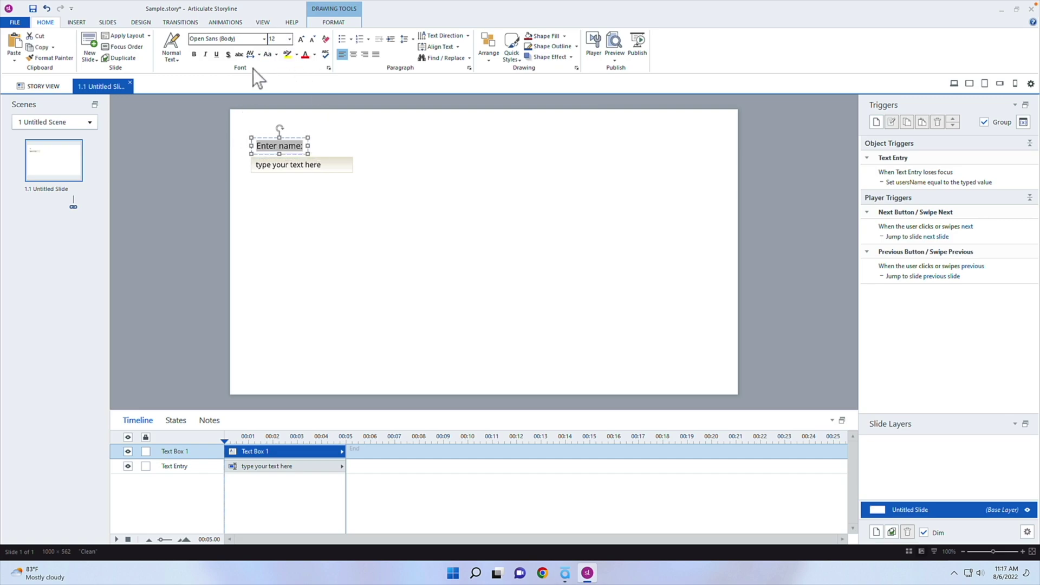
Step: Align the label with the field, then nudge the entry field up and widen it
left_click(288, 137)
left_click_drag(287, 139, 283, 143)
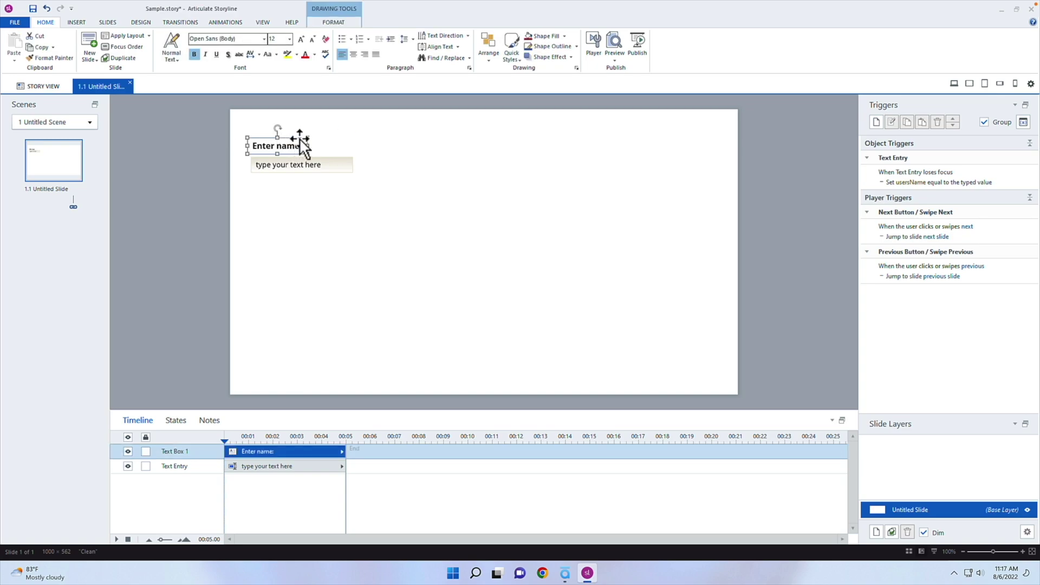
left_click(353, 142)
left_click(341, 161)
key("Up")
key("Up")
key("Up")
key("Up")
key("Up")
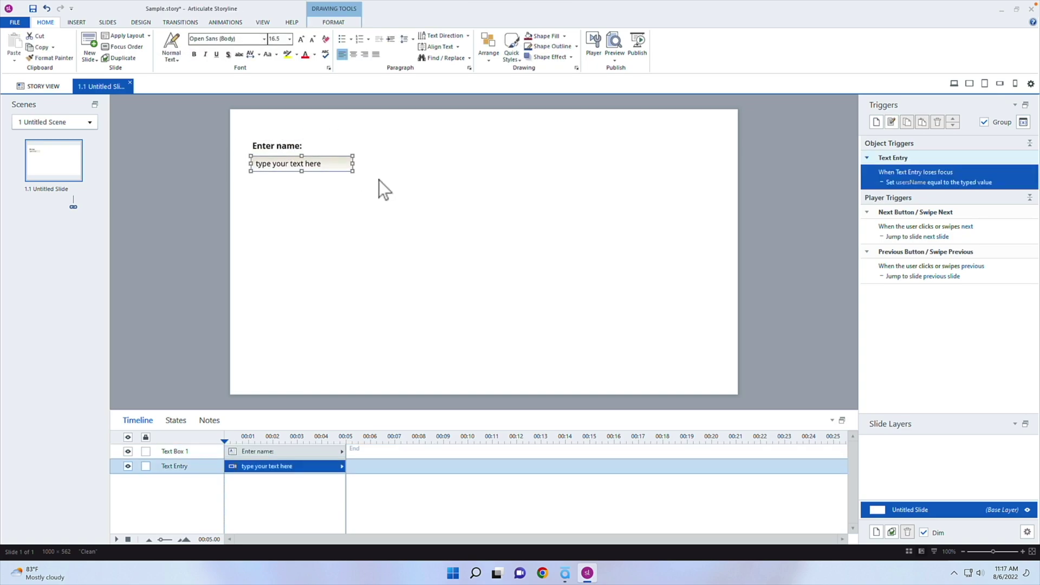
left_click_drag(354, 162, 376, 162)
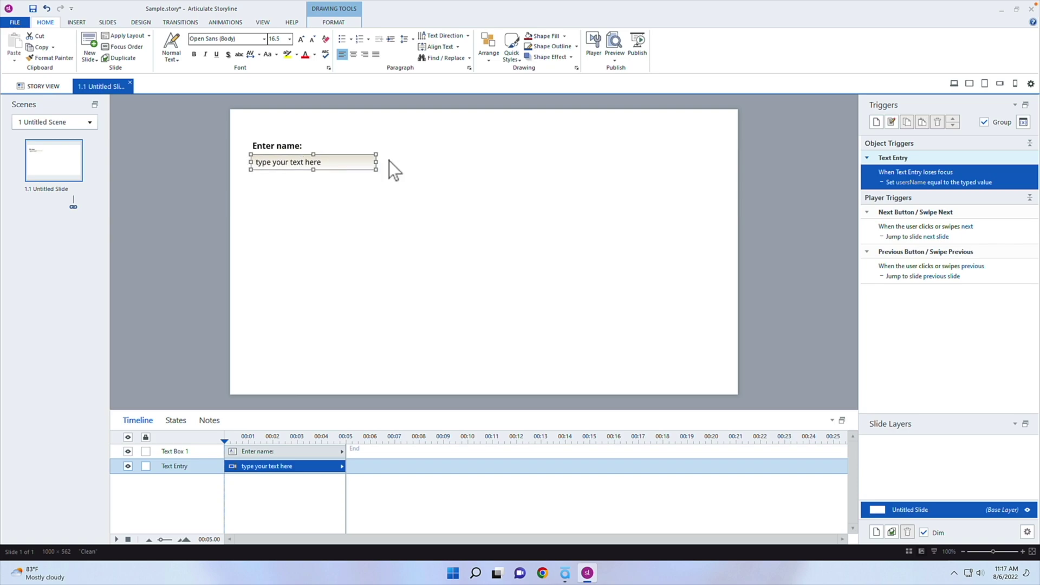
left_click(294, 196)
left_click(85, 23)
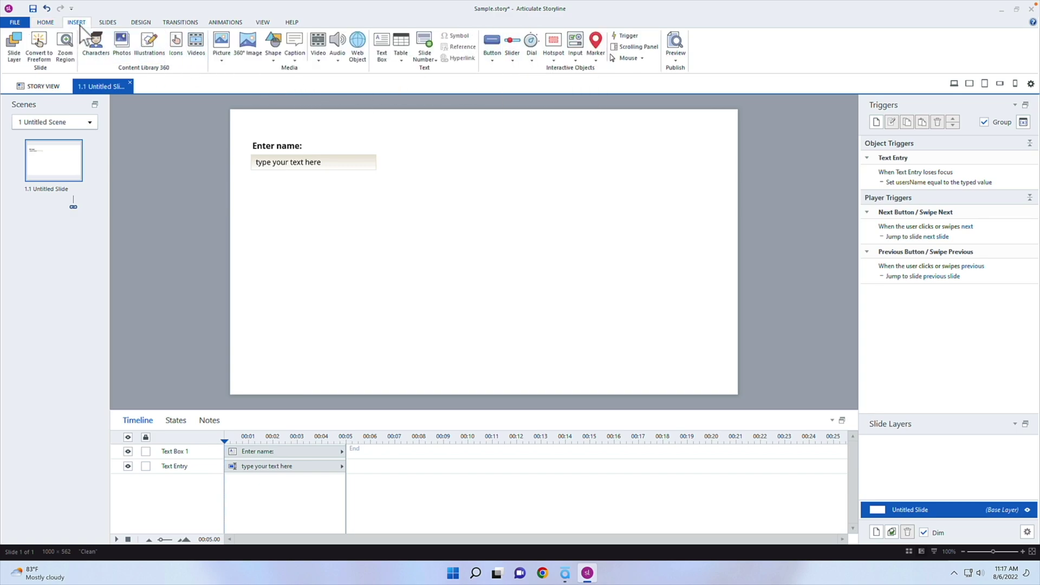
Step: Insert a slider in the first style below the name field, widened to 431 px
left_click(512, 59)
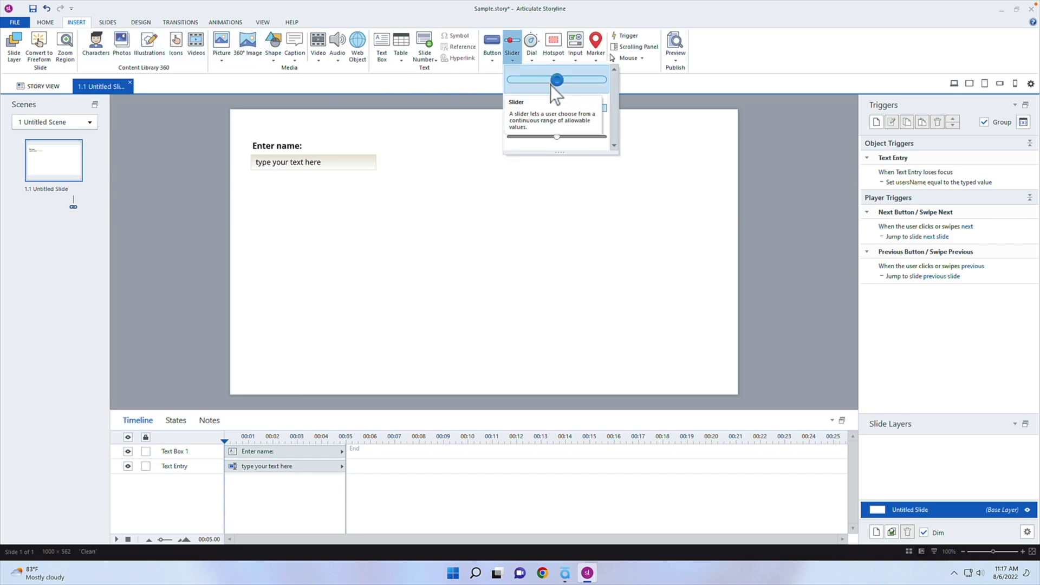
left_click(558, 86)
left_click(388, 220)
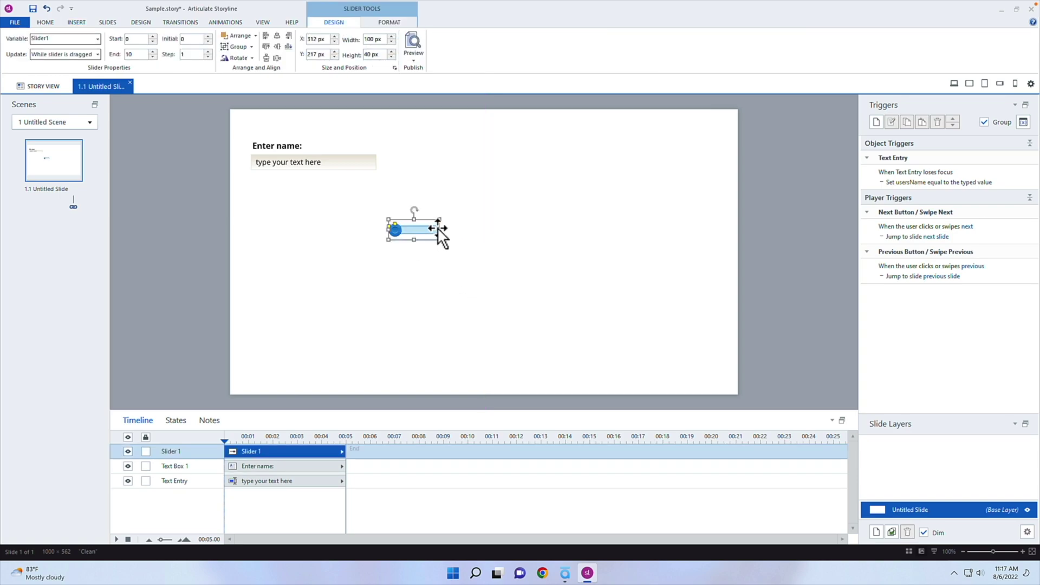
left_click_drag(439, 230, 607, 230)
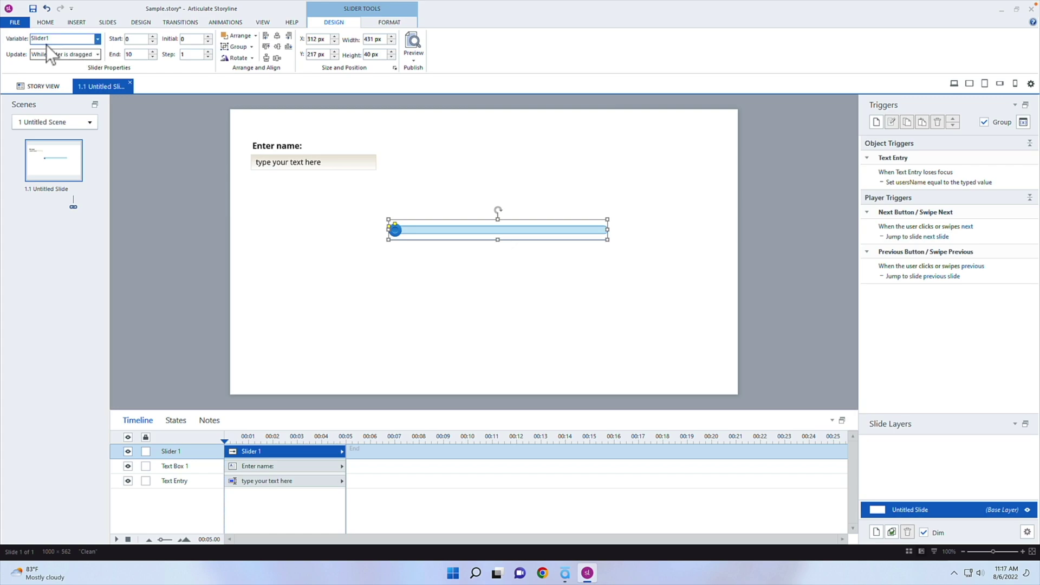
Step: Rename the Slider1 variable to rating in the Variables list
left_click(1023, 122)
left_click(393, 227)
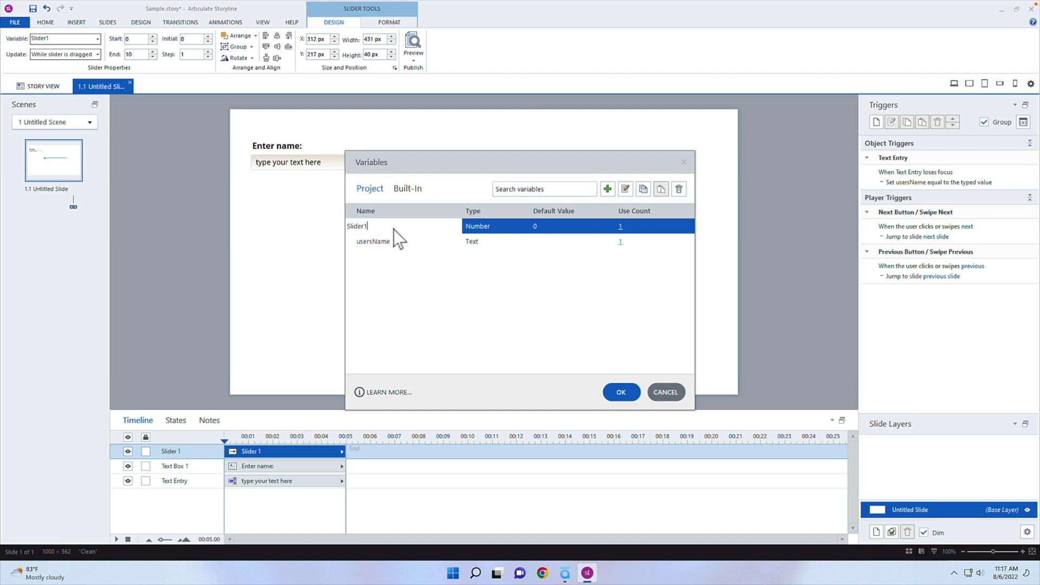
left_click_drag(395, 228, 342, 225)
type("rating")
key("Tab")
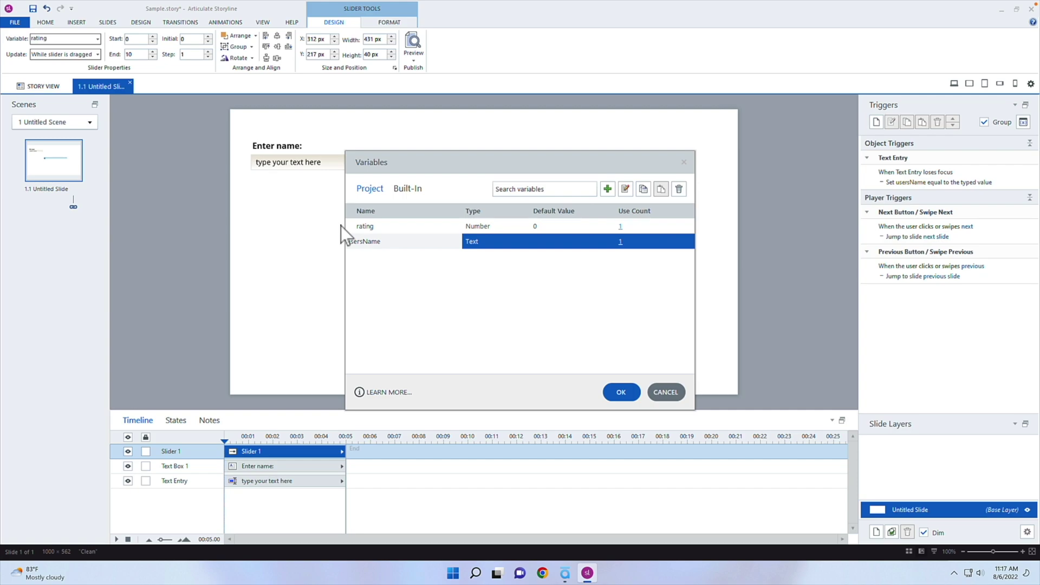
left_click(623, 393)
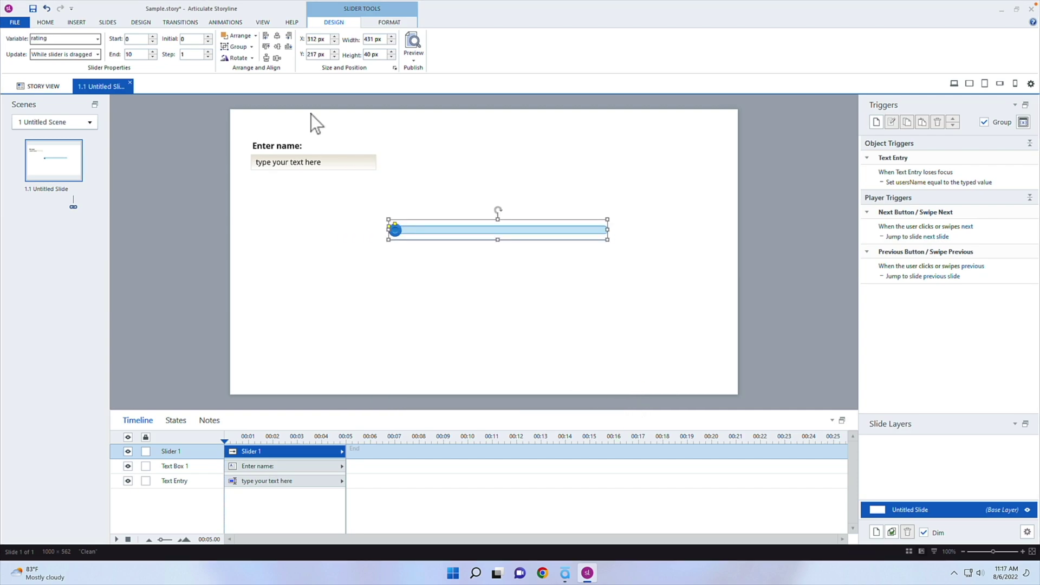
Step: Give the slider start 0, end 10, step 1 and an initial value of 5
left_click(135, 39)
left_click_drag(139, 54, 122, 57)
left_click(185, 54)
left_click(192, 39)
type("5")
left_click(428, 136)
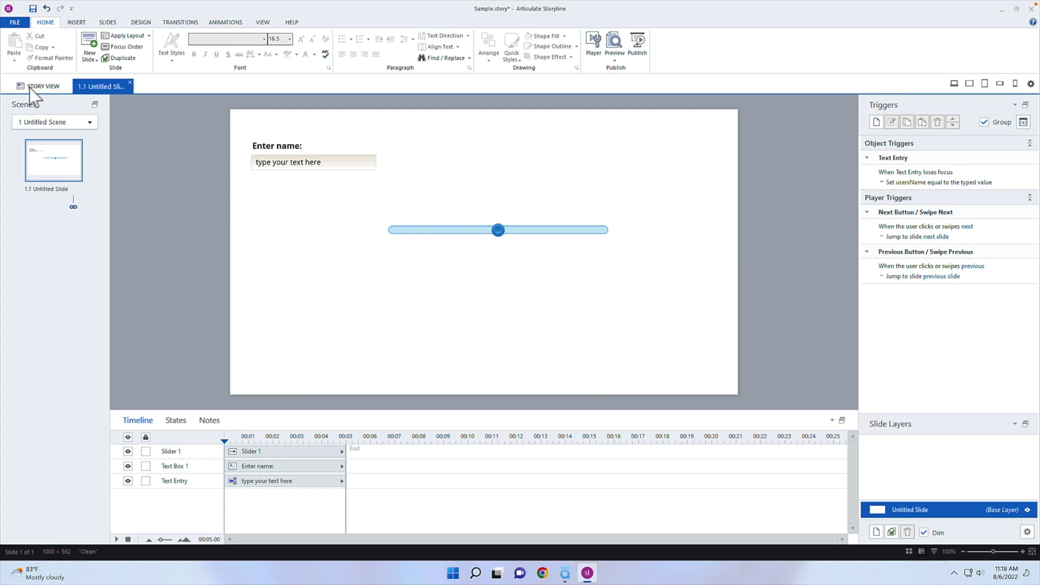
Step: Add a '0' text label above the slider's left end
left_click(76, 22)
left_click(381, 46)
left_click(382, 215)
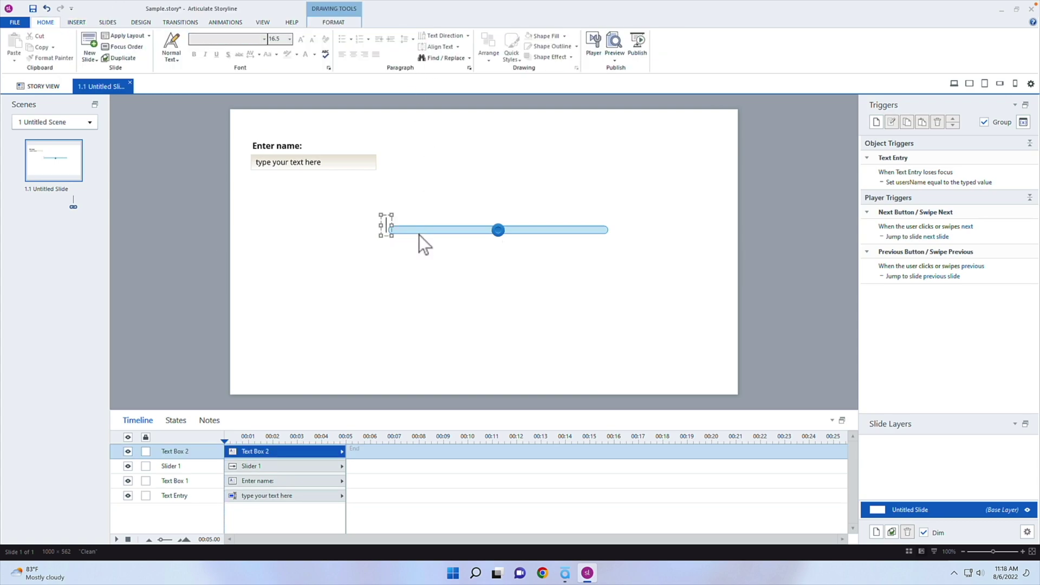
type("0")
left_click_drag(394, 217, 400, 205)
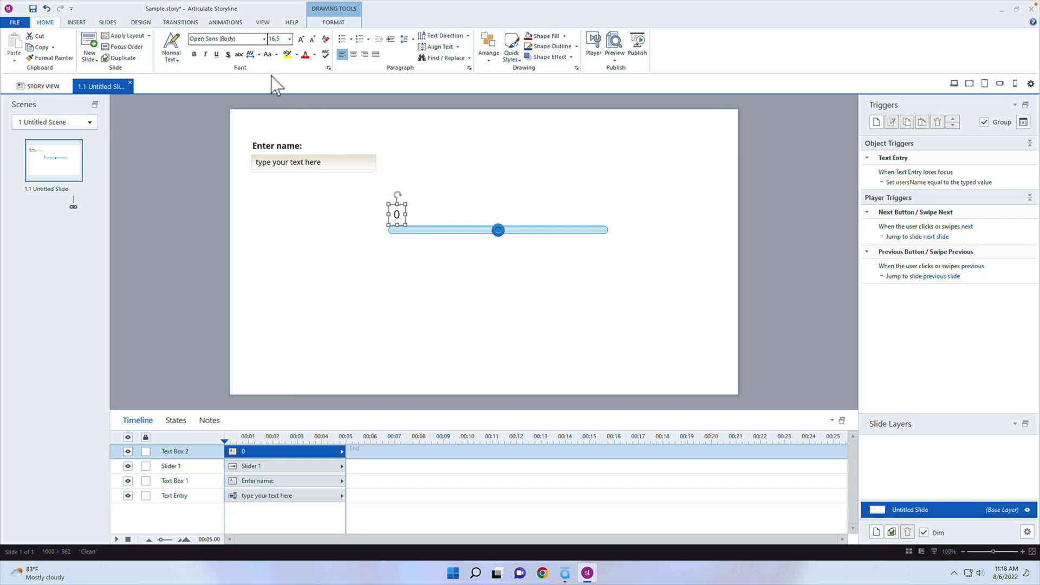
Step: Copy the label, change it to '10' and place it above the slider's right end
left_click_drag(400, 205, 603, 205)
double_click(596, 215)
type("10")
left_click(655, 220)
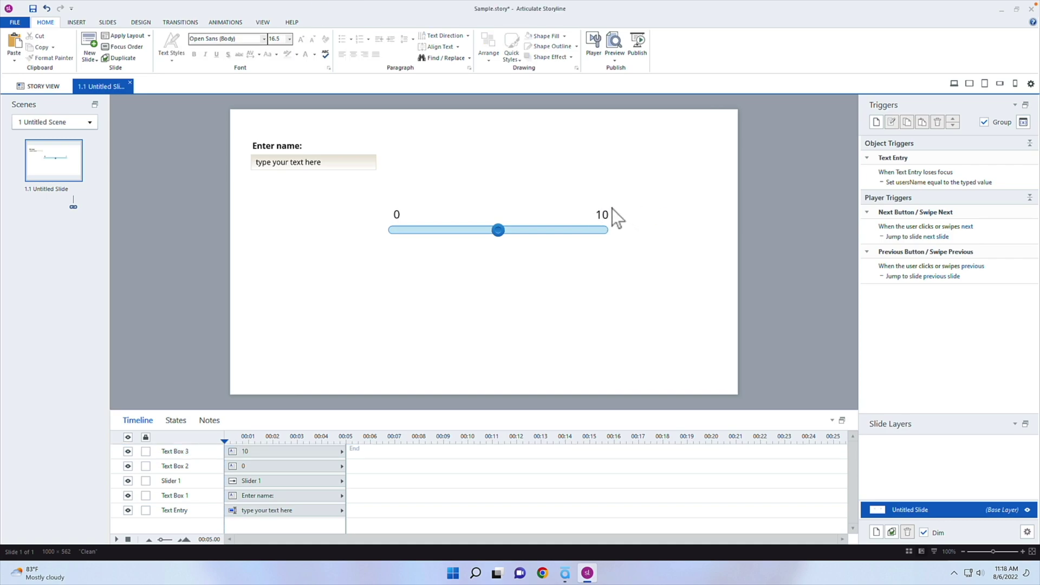
left_click_drag(607, 206, 606, 208)
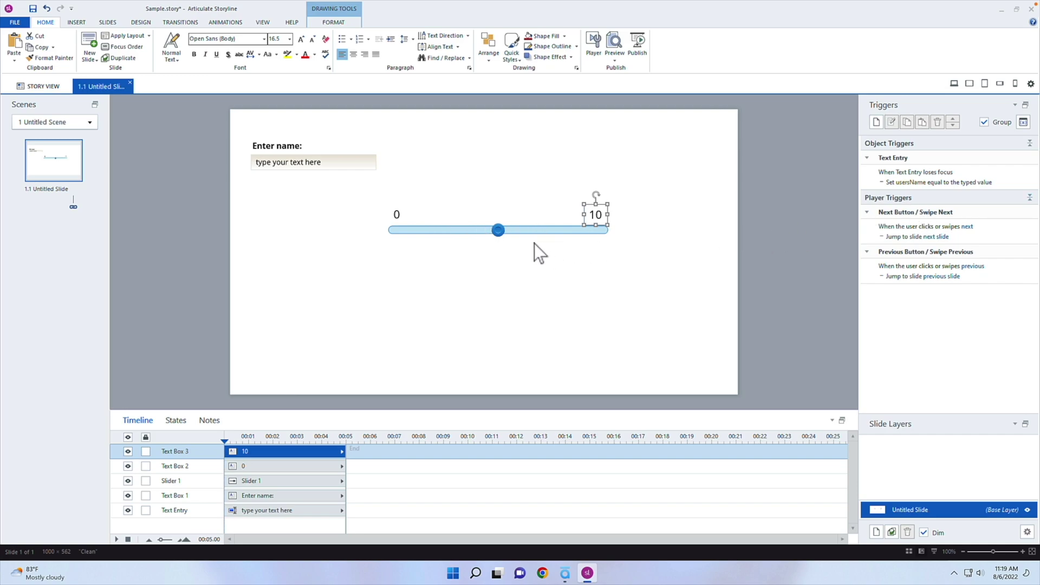
left_click(522, 232)
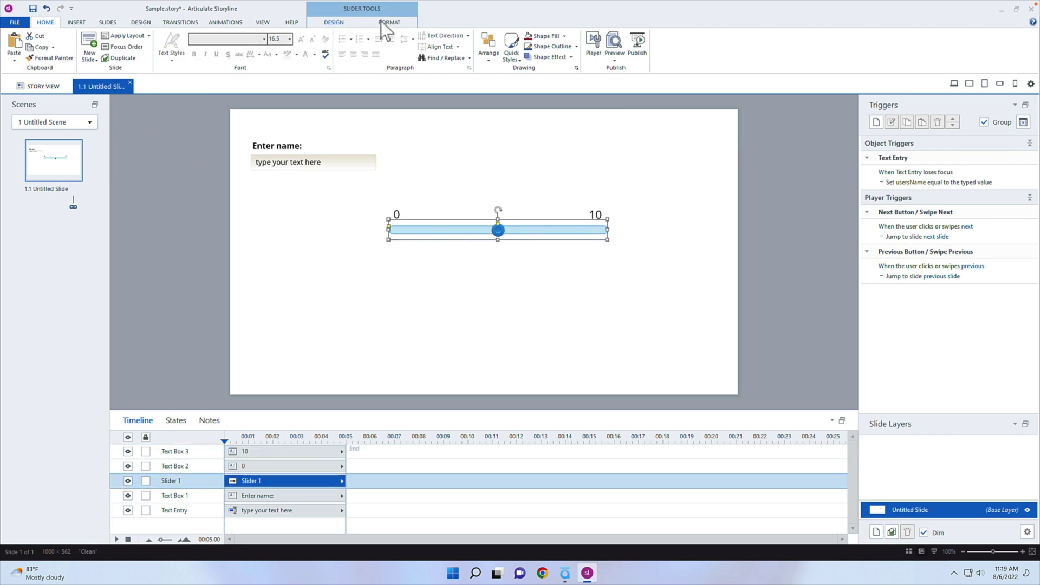
Step: Review the slider's Design properties, then open the Insert tab's Shape gallery
left_click(349, 21)
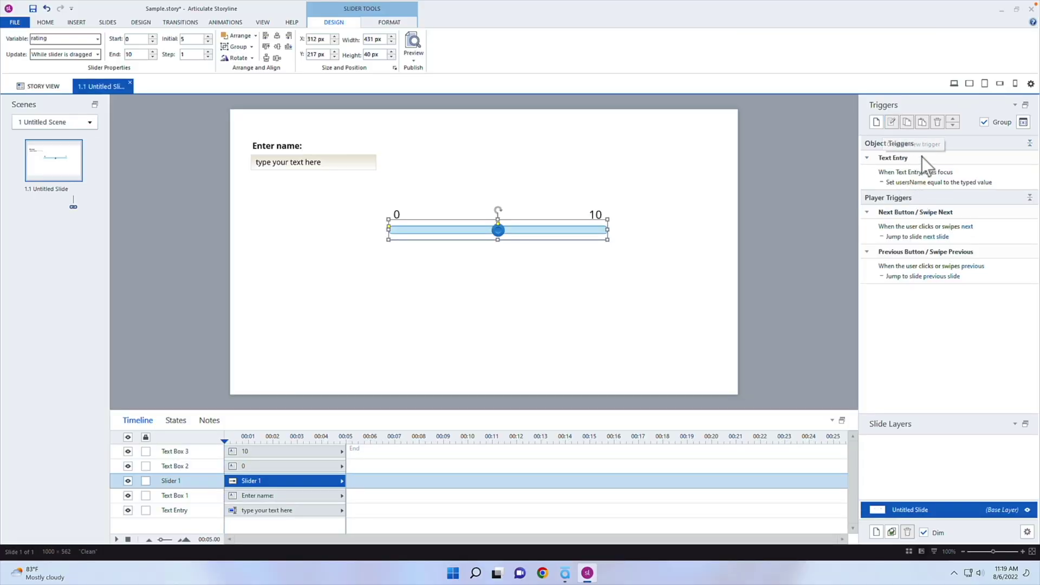
left_click(86, 25)
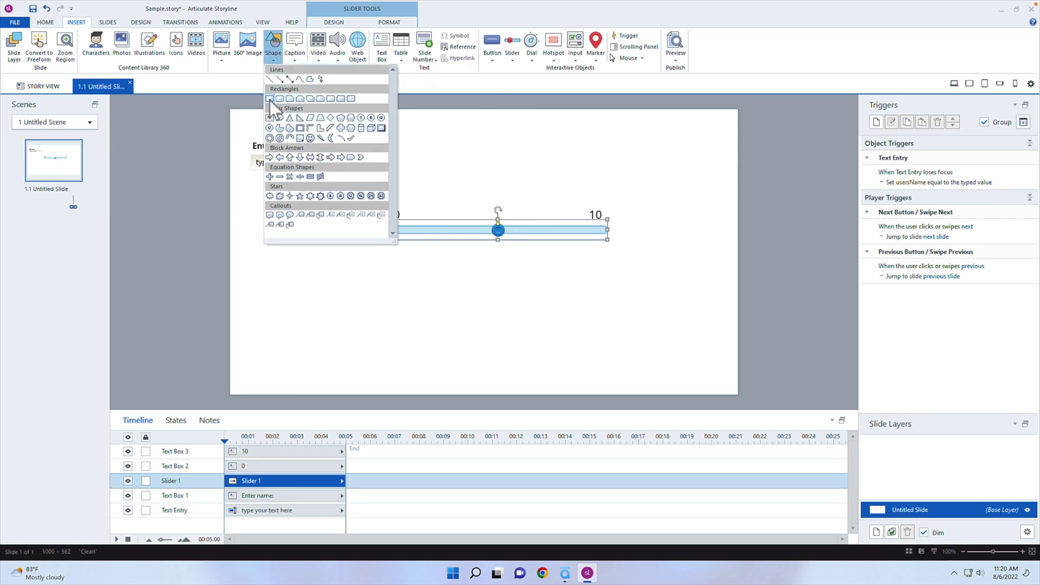
Step: Draw a rectangle labelled SUBMIT below the slider and move it to the slide's bottom-right
left_click(269, 98)
left_click_drag(505, 318, 607, 348)
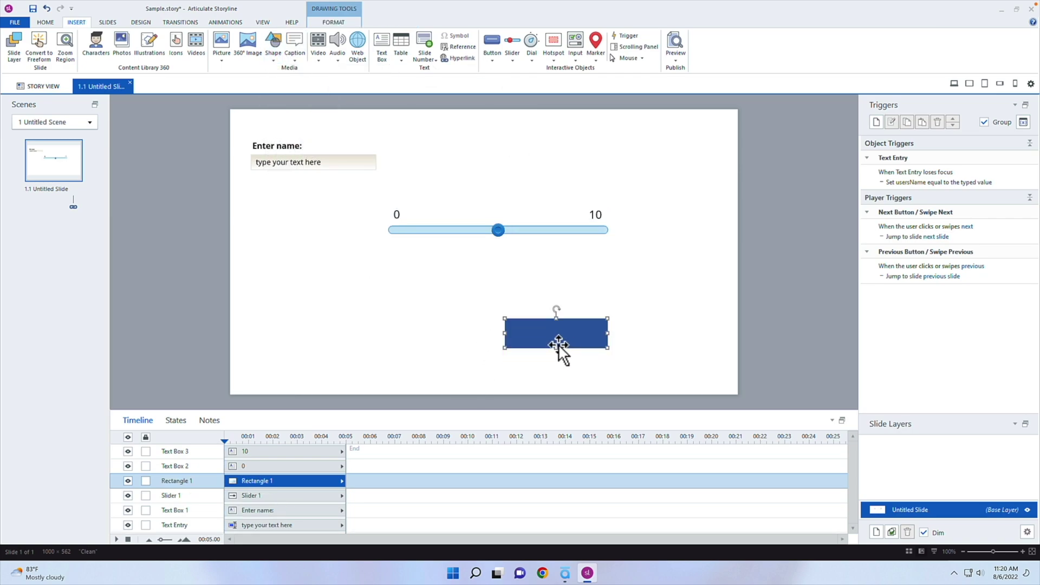
type("SUBMIT")
left_click_drag(571, 323, 683, 347)
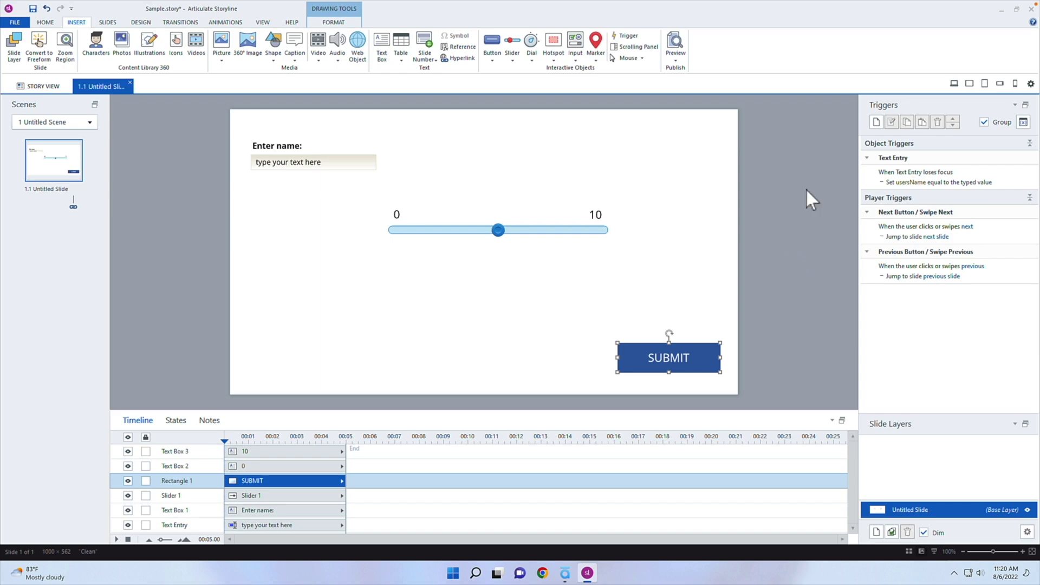
left_click(876, 123)
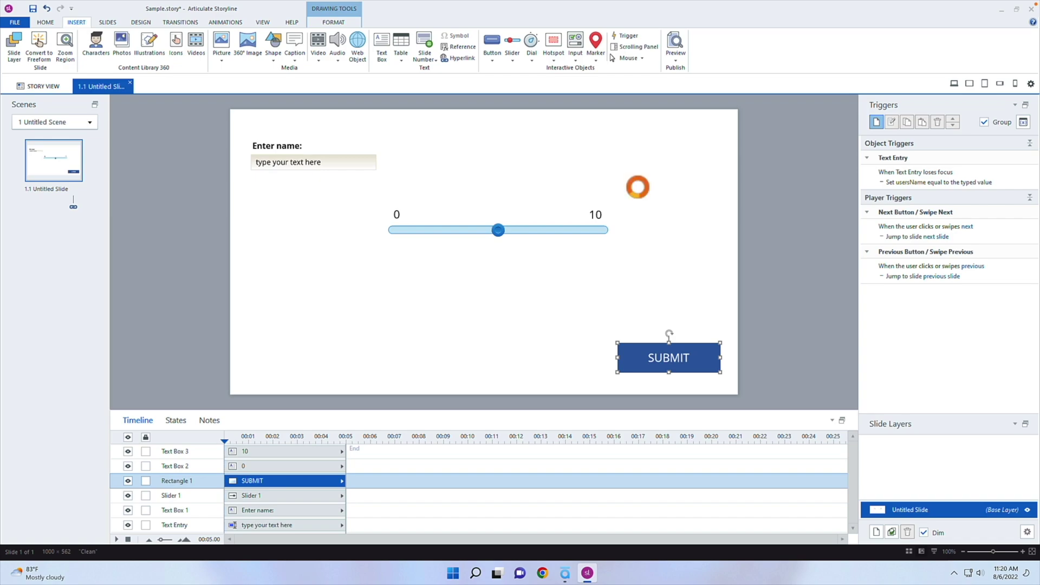
Step: Set the trigger to Send xAPI statement with verb answered and object 'Ratings question 1'
left_click(600, 155)
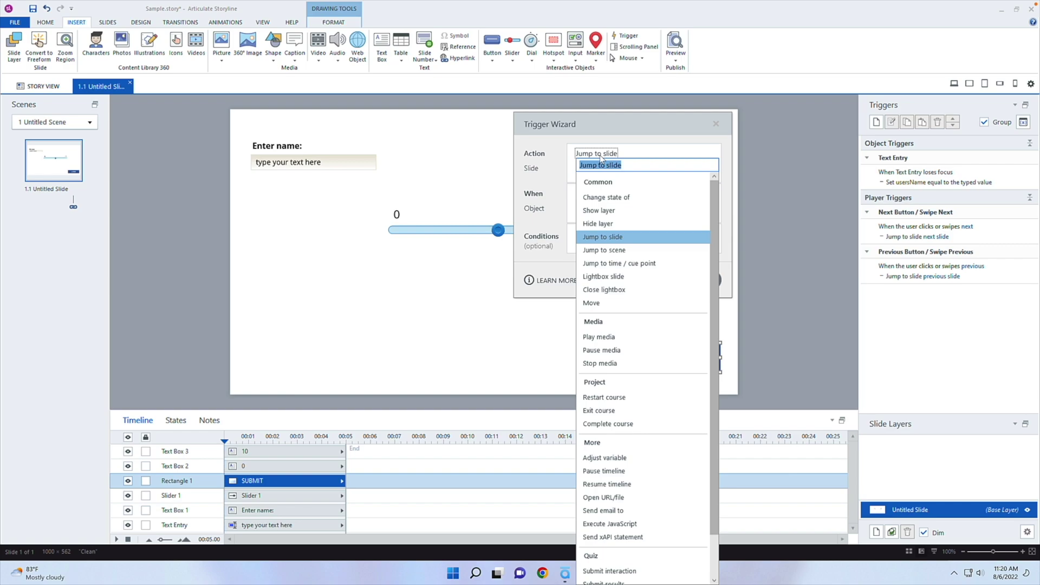
scroll(715, 250, "down", 1)
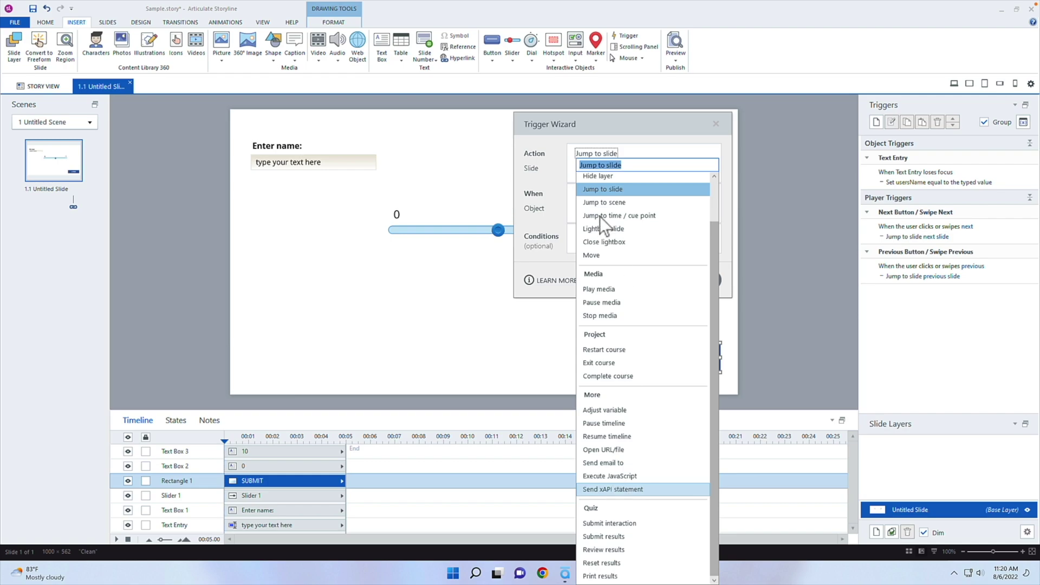
key("Return")
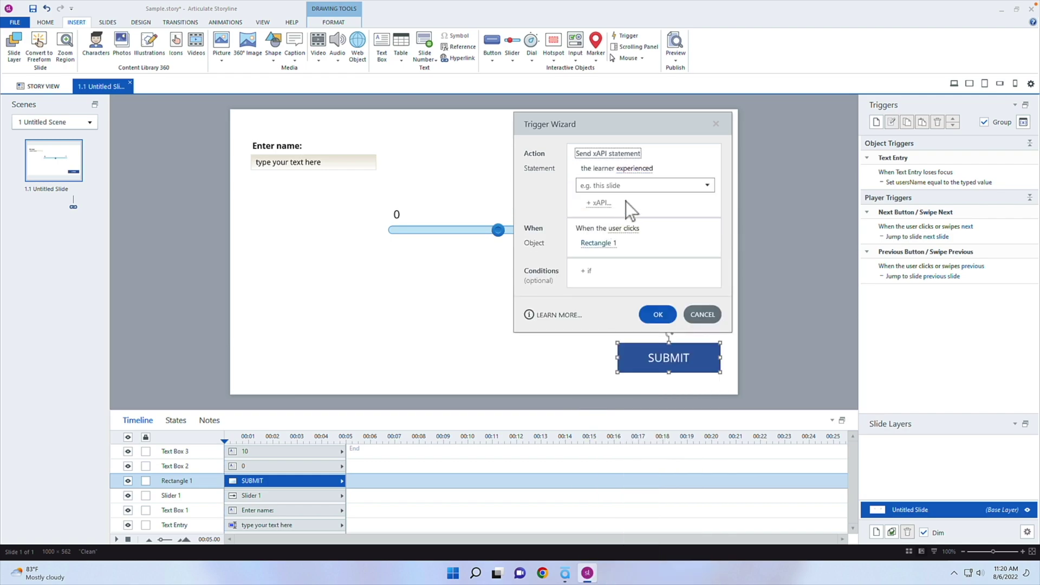
left_click(639, 172)
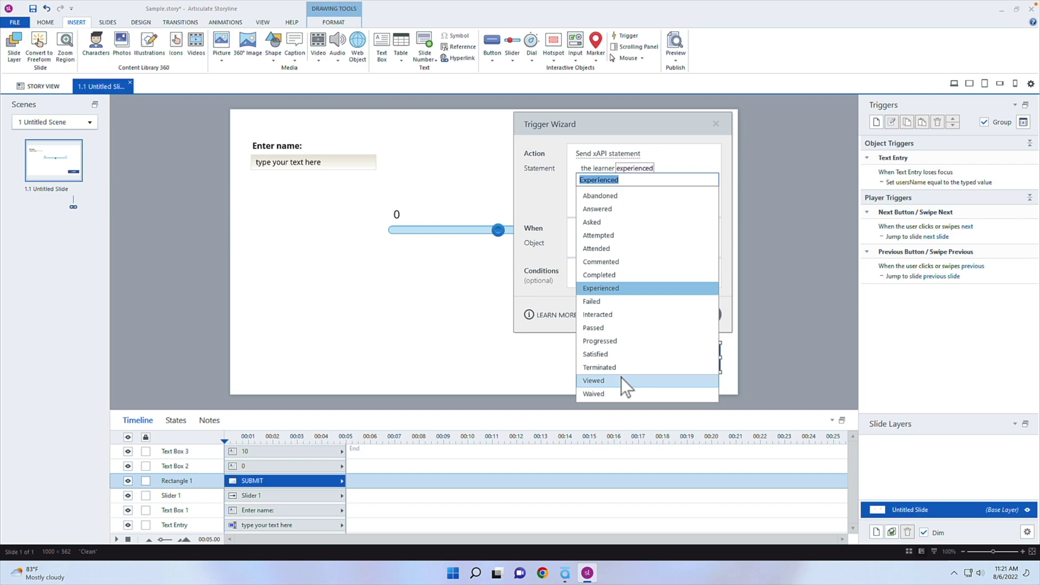
left_click(643, 210)
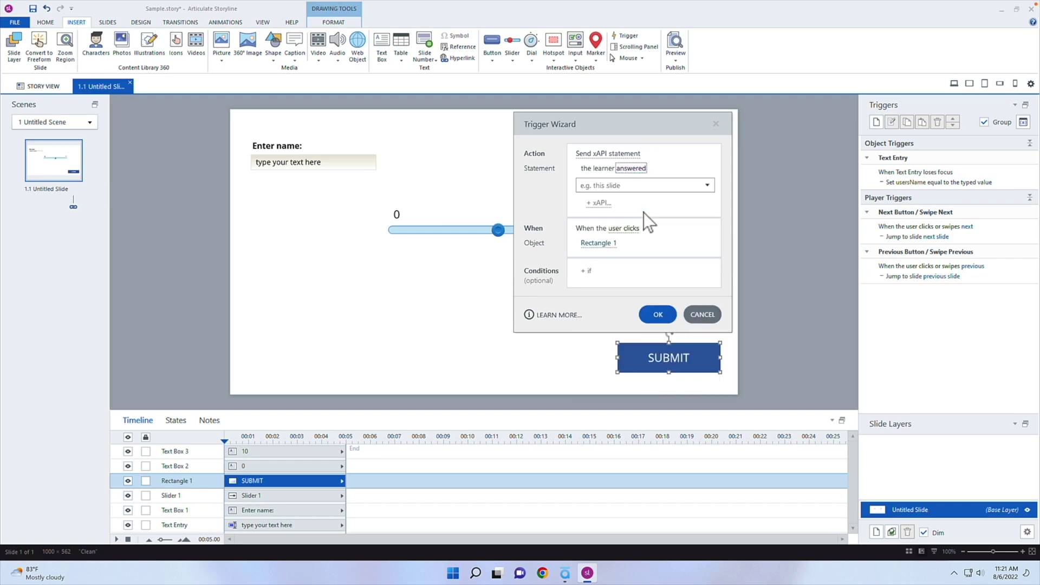
left_click(607, 187)
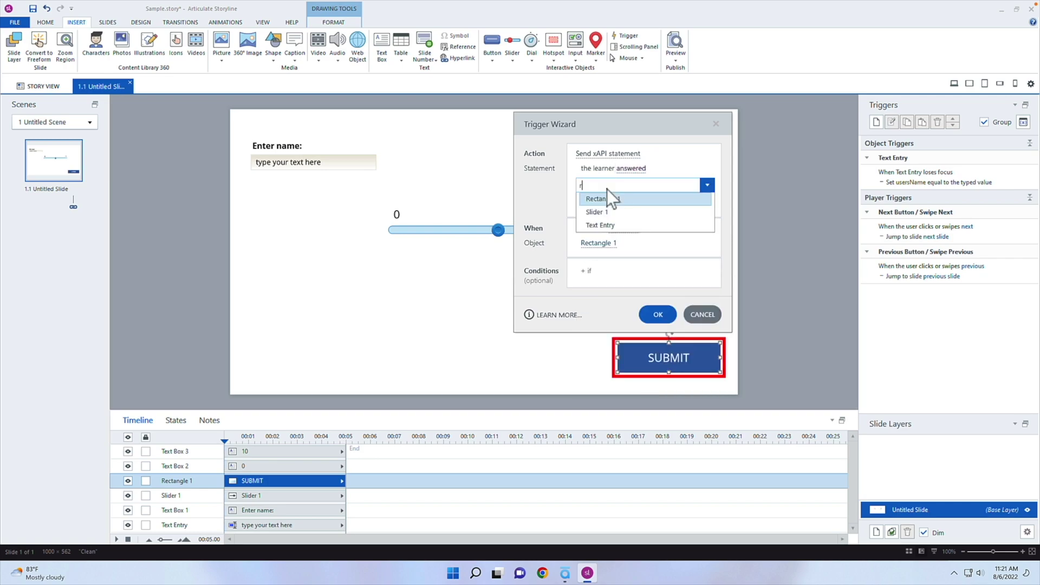
type("Rat")
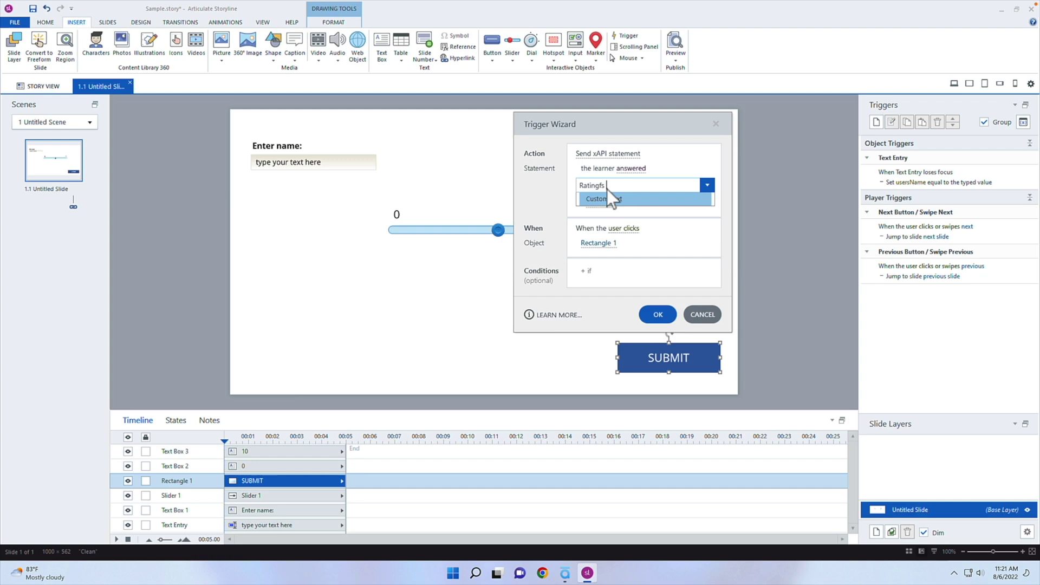
type("ings question 1")
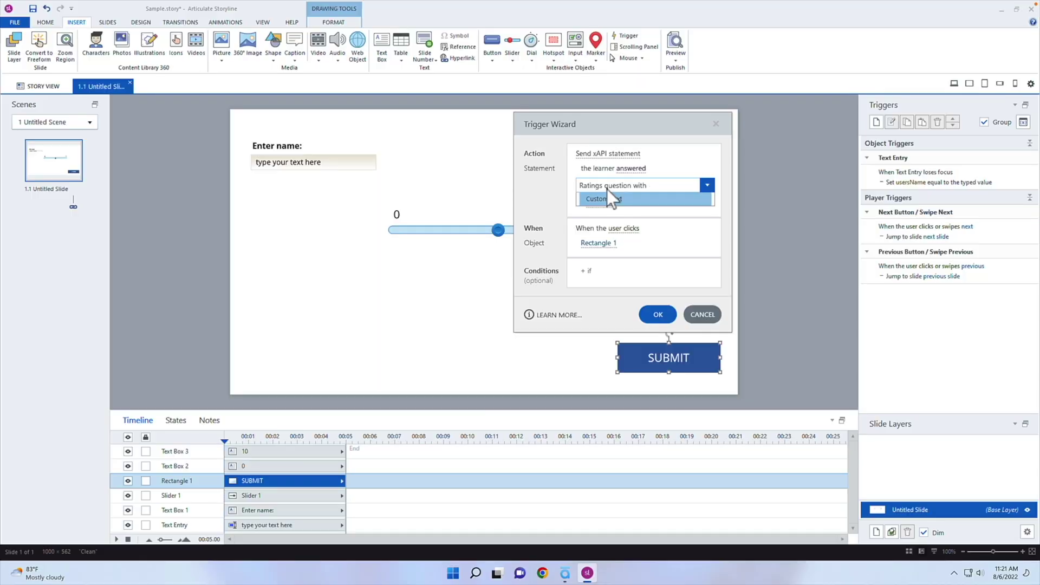
Step: Accept the typed custom object so the statement reads 'the learner answered Ratings question with'
left_click(607, 187)
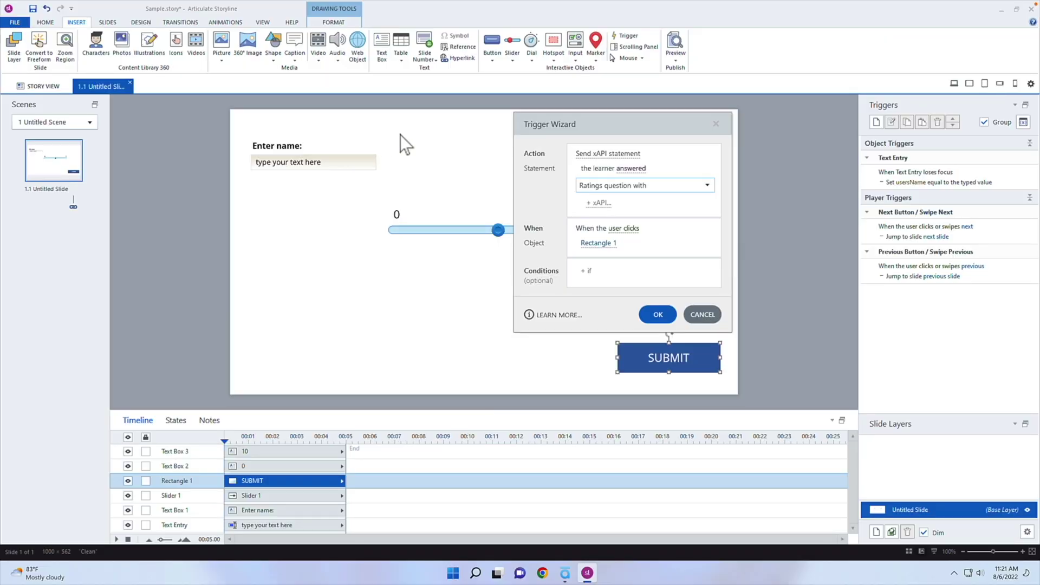
Step: Open the custom xAPI statement editor and cancel it, leaving the statement object empty
left_click(597, 209)
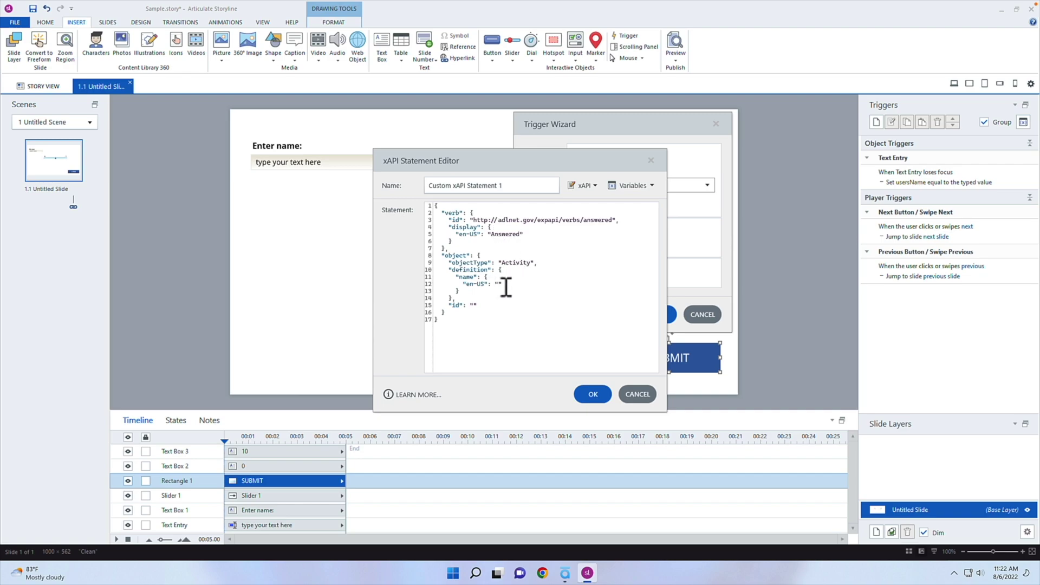
left_click_drag(518, 172, 718, 162)
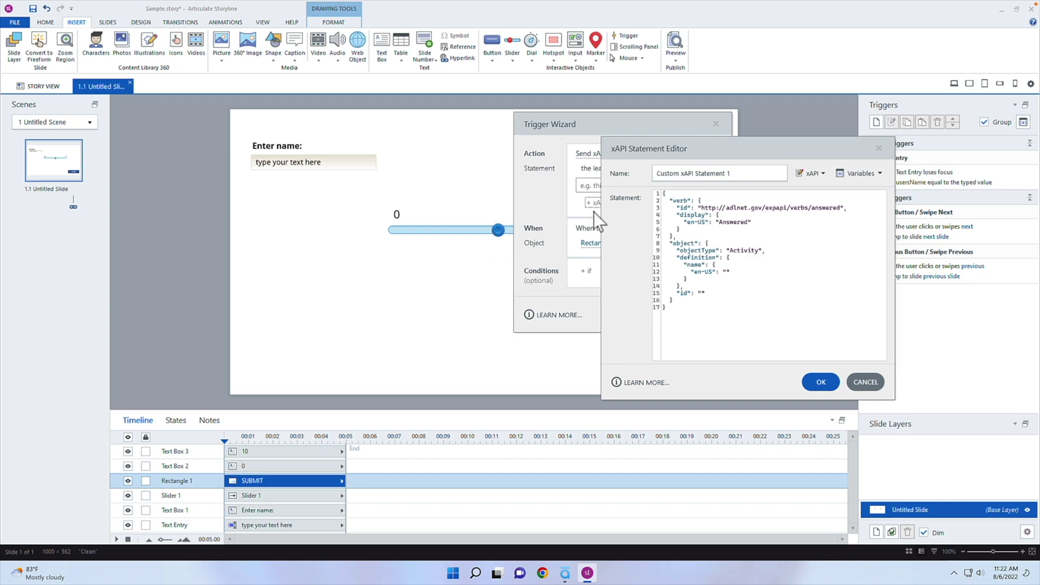
left_click_drag(642, 147, 762, 137)
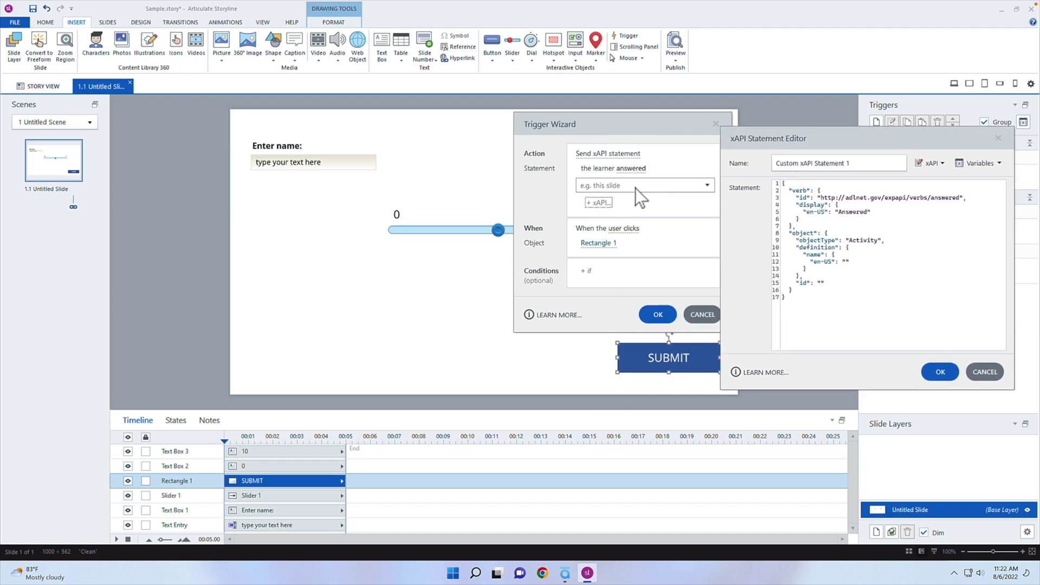
left_click_drag(859, 137, 665, 129)
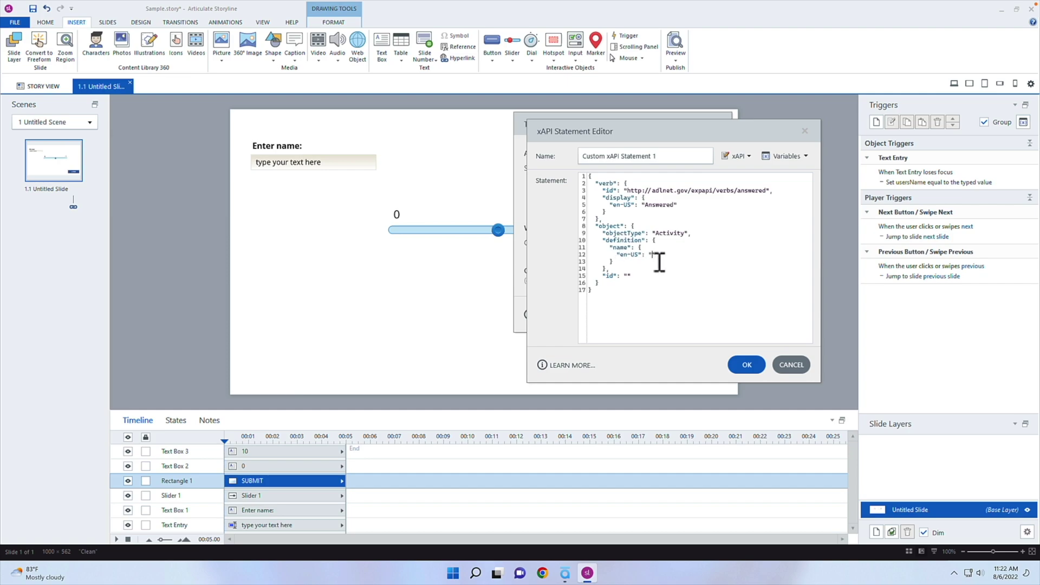
left_click(786, 364)
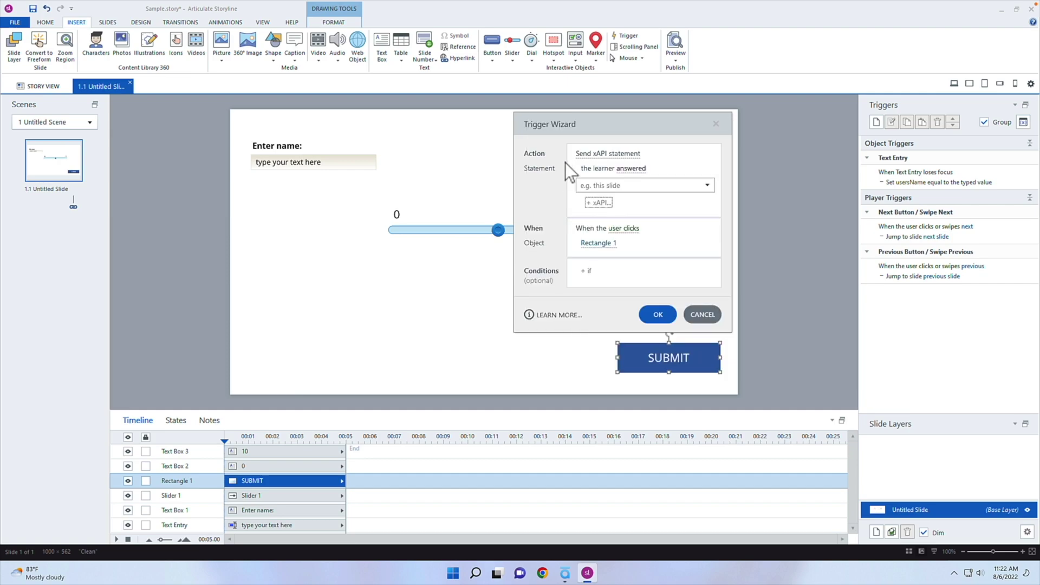
left_click(617, 190)
Step: Set the statement object to the custom text 'Ratings question with'
left_click(618, 193)
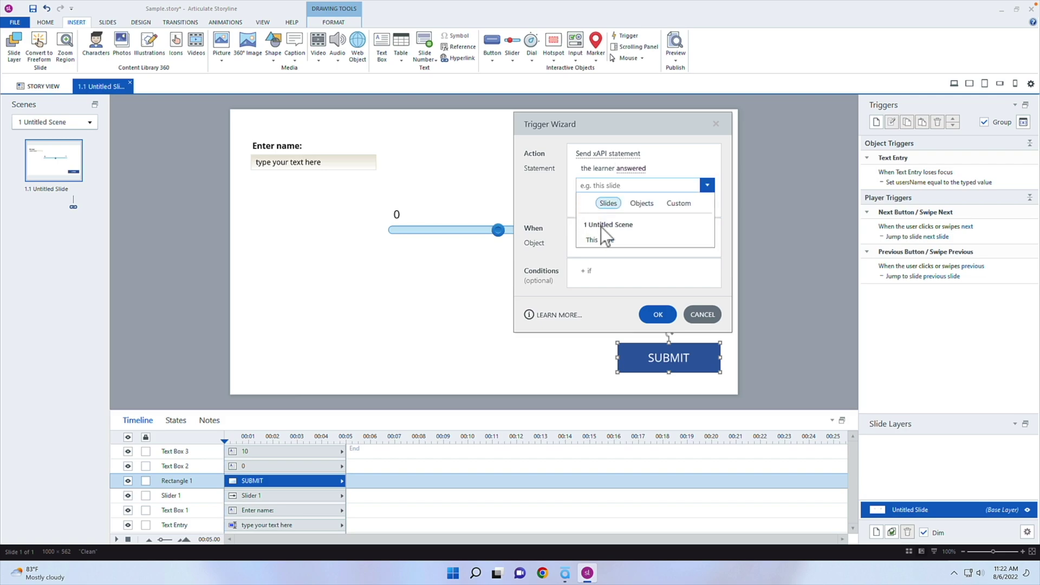
left_click(674, 204)
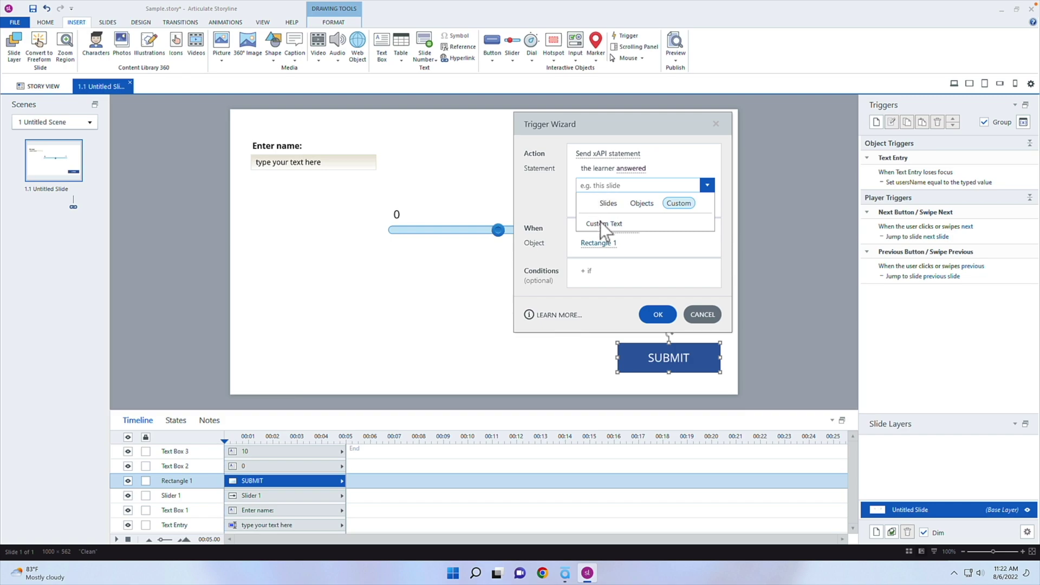
left_click(601, 223)
left_click(620, 186)
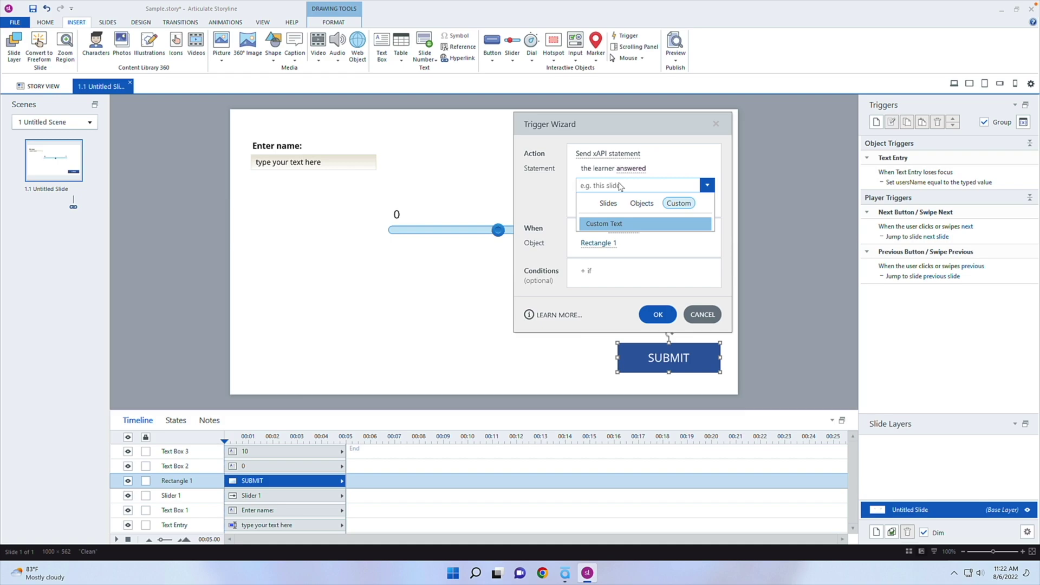
type("Ratings question with")
key("Return")
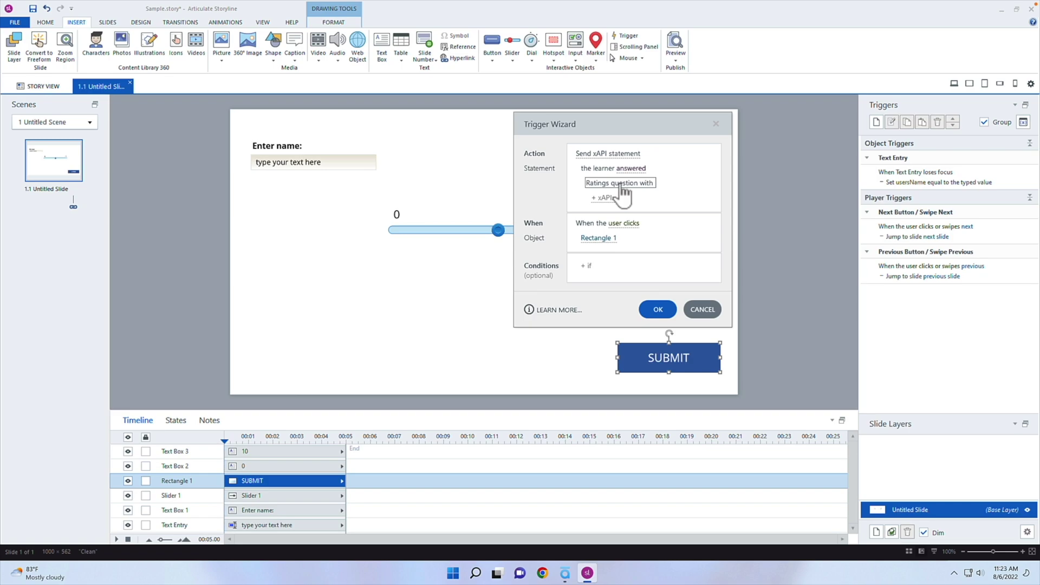
Step: Open the statement JSON in the xAPI Statement Editor and place the cursor after 'with' on line 12
left_click(606, 198)
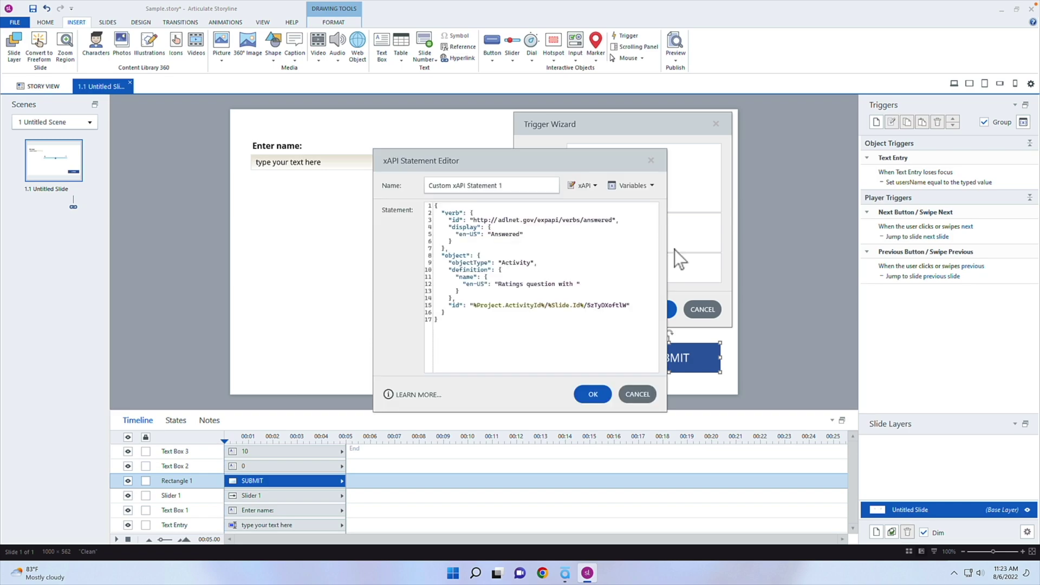
left_click_drag(473, 305, 628, 307)
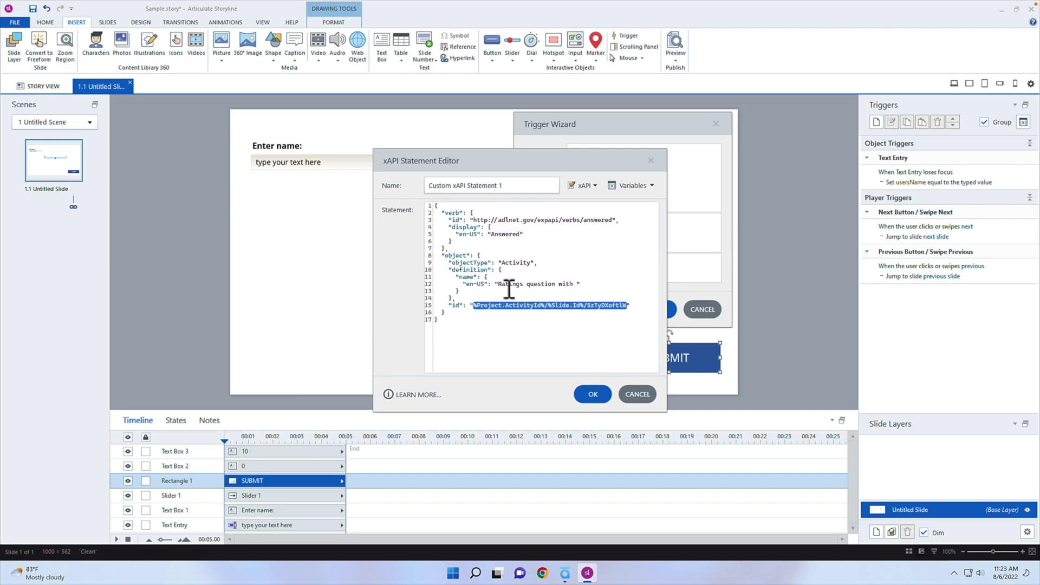
left_click_drag(498, 284, 580, 288)
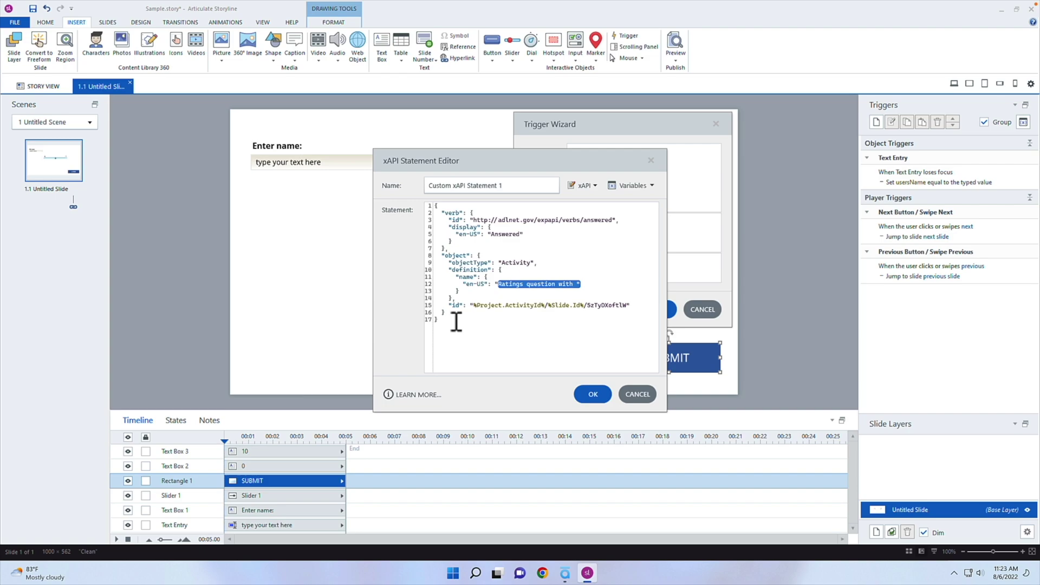
left_click(473, 306)
left_click(576, 284)
Step: Insert the rating variable into the activity name, preceded by ' the score of'
left_click(643, 190)
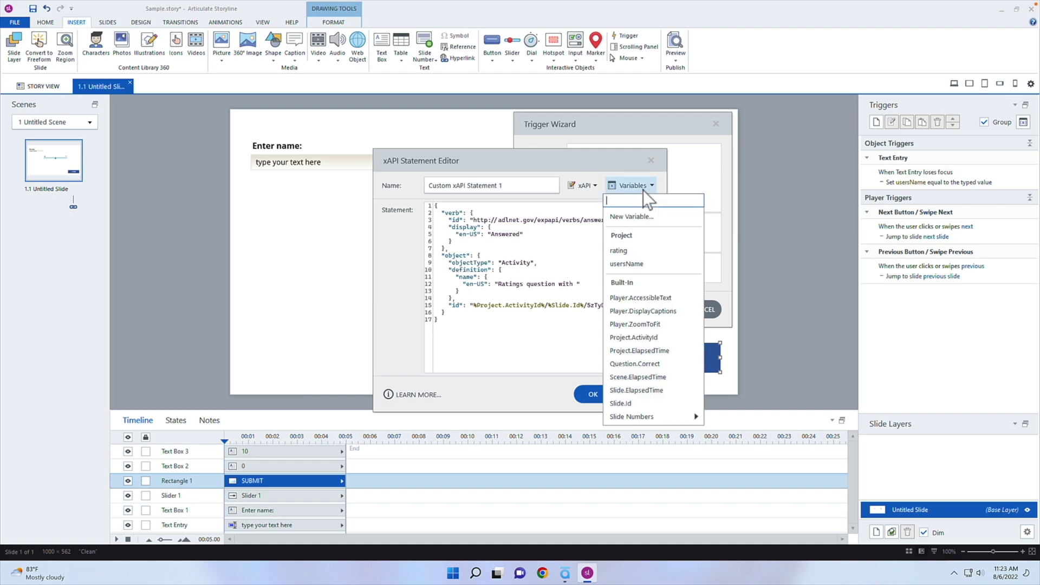
left_click(643, 250)
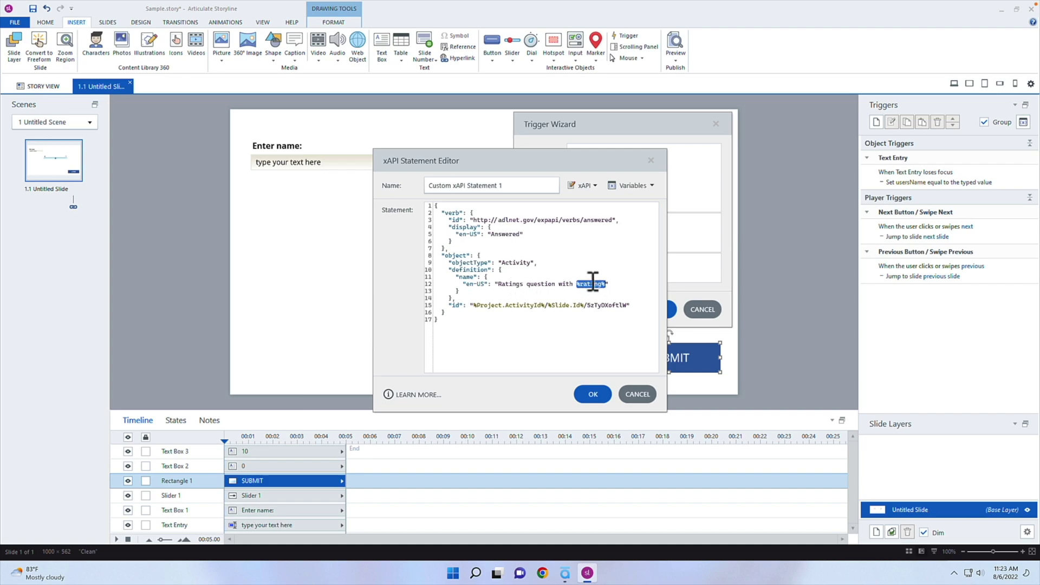
left_click(573, 284)
type("the score of")
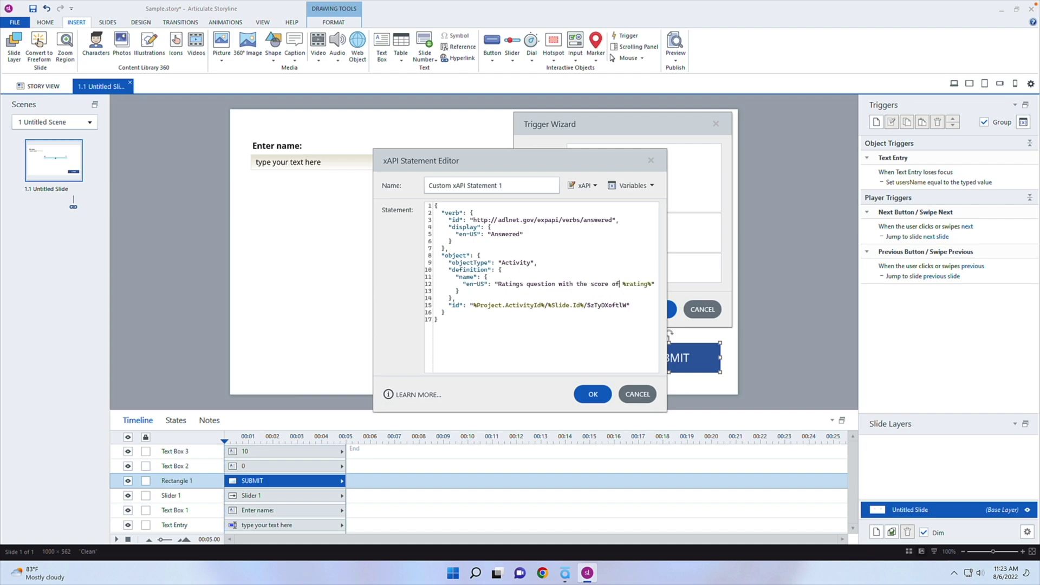
Step: Append ' - ' and the usersName variable after %rating% in the activity name
left_click_drag(622, 284, 647, 284)
left_click(649, 284)
type("-")
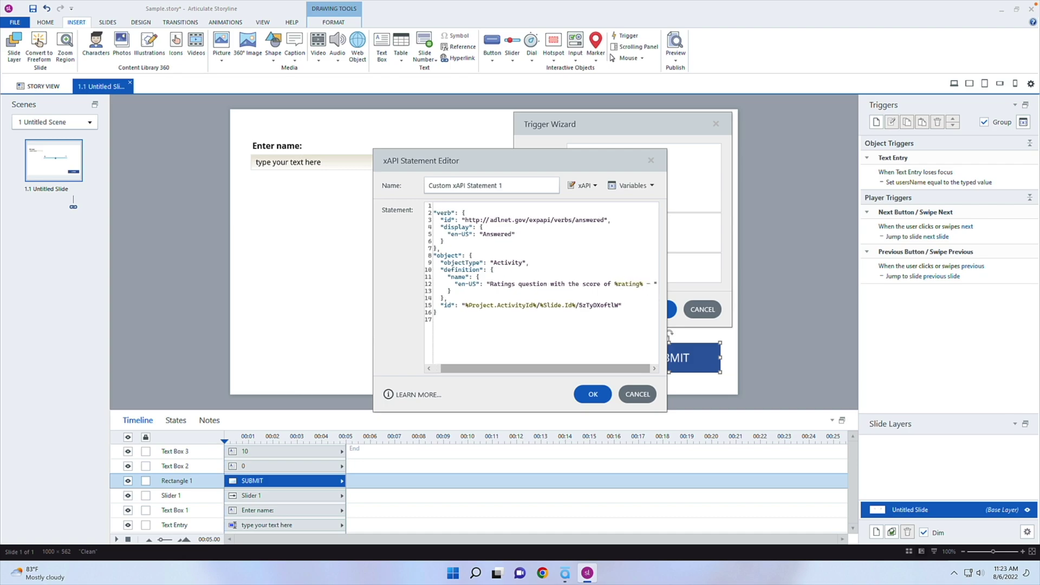
left_click(647, 187)
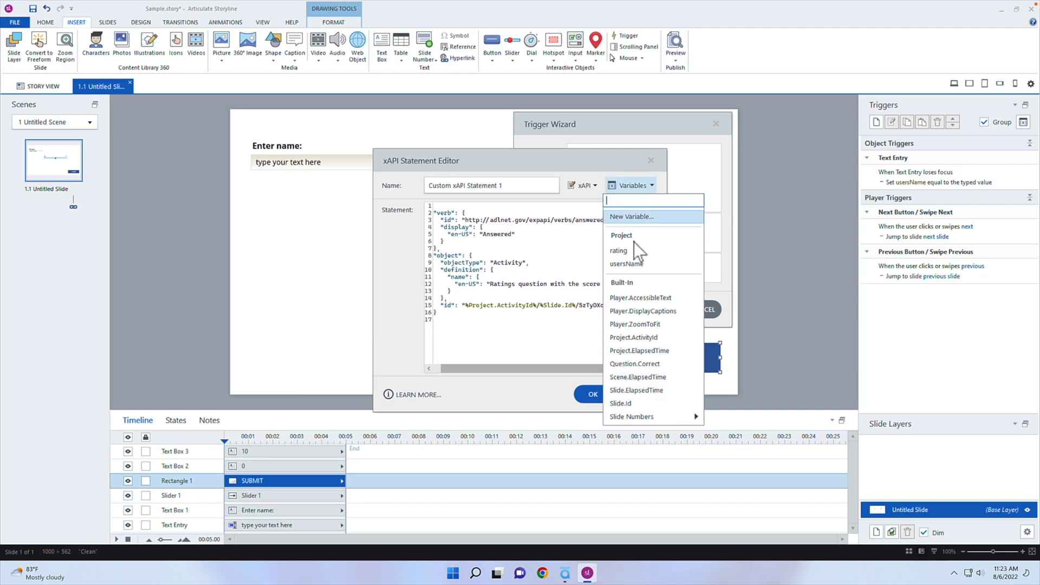
left_click(635, 267)
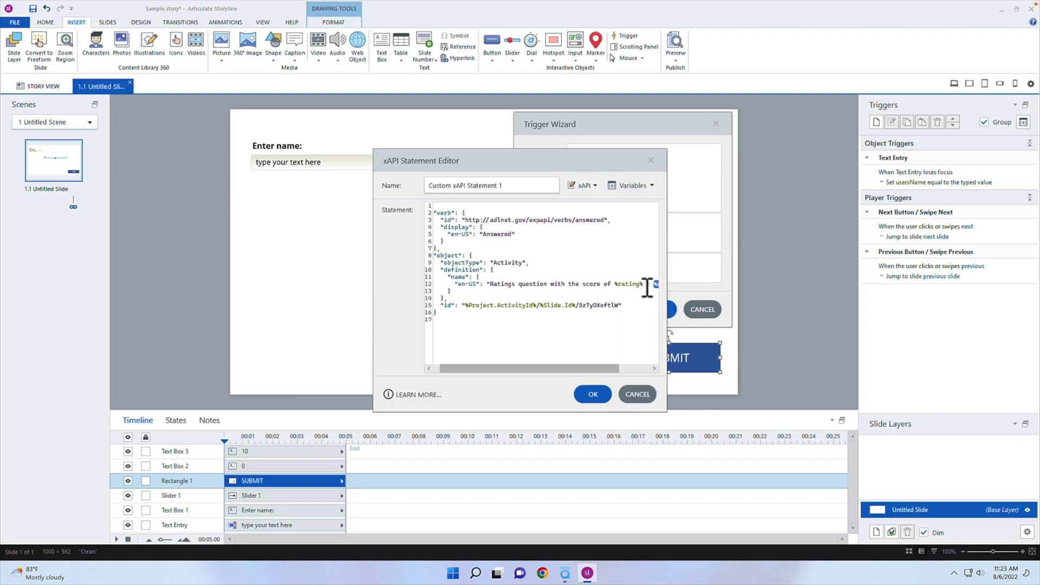
left_click(620, 284)
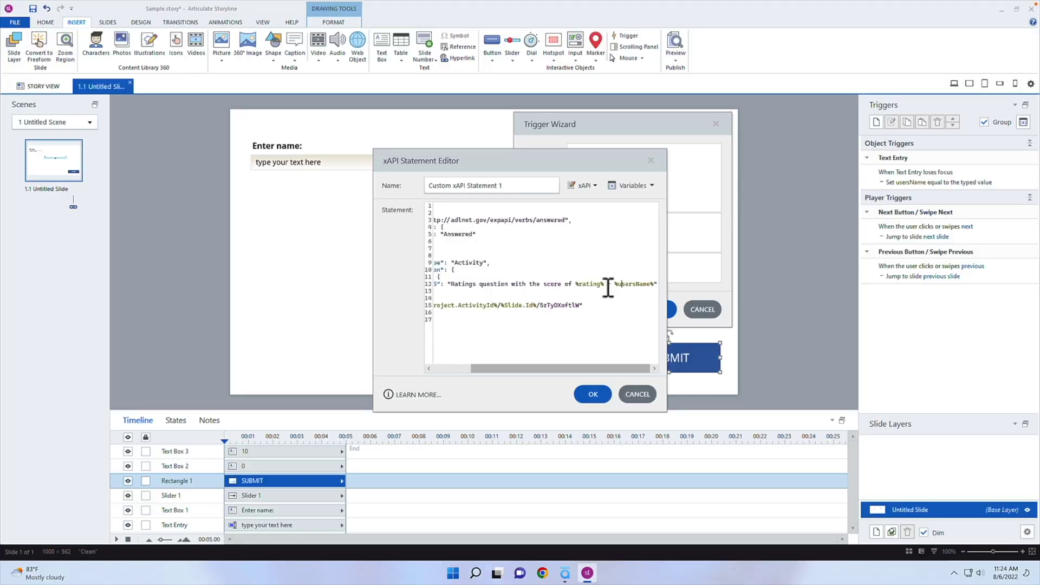
Step: Remove ' - %usersName%' from the name, then confirm the statement and the trigger
left_click_drag(654, 285, 605, 285)
key("BackSpace")
left_click(590, 186)
mouse_move(588, 205)
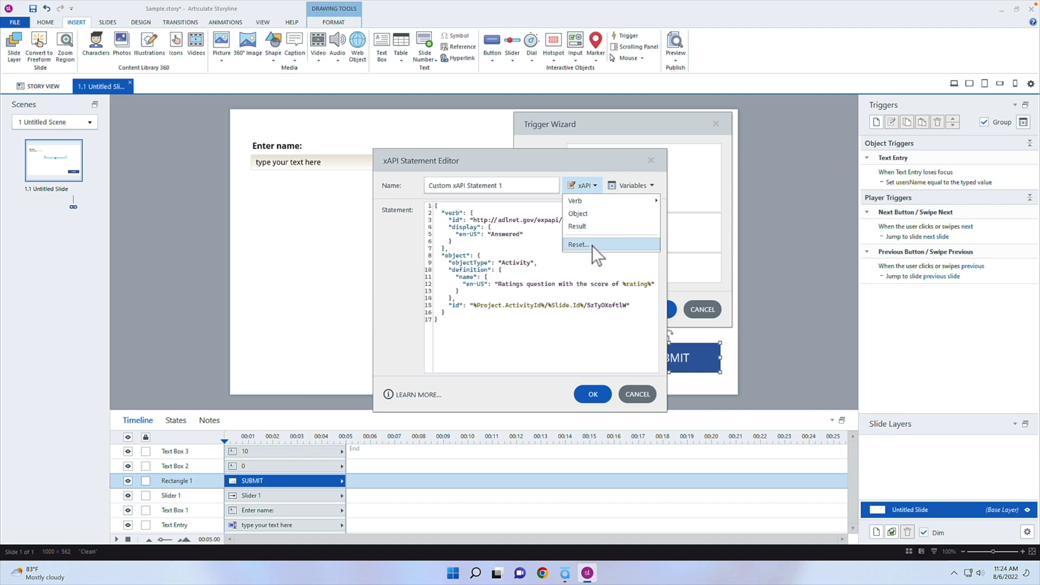
left_click(614, 325)
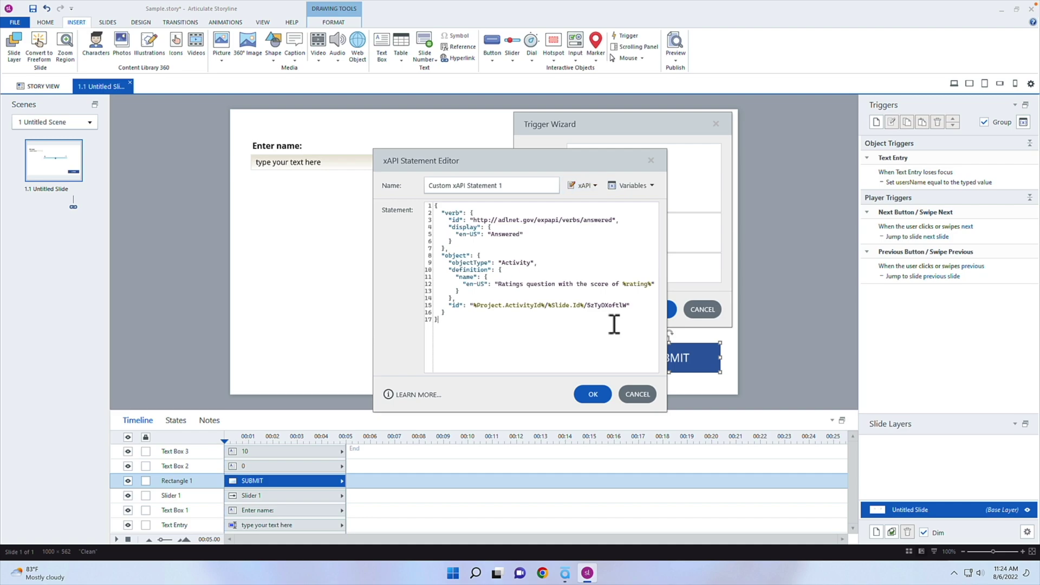
left_click(592, 396)
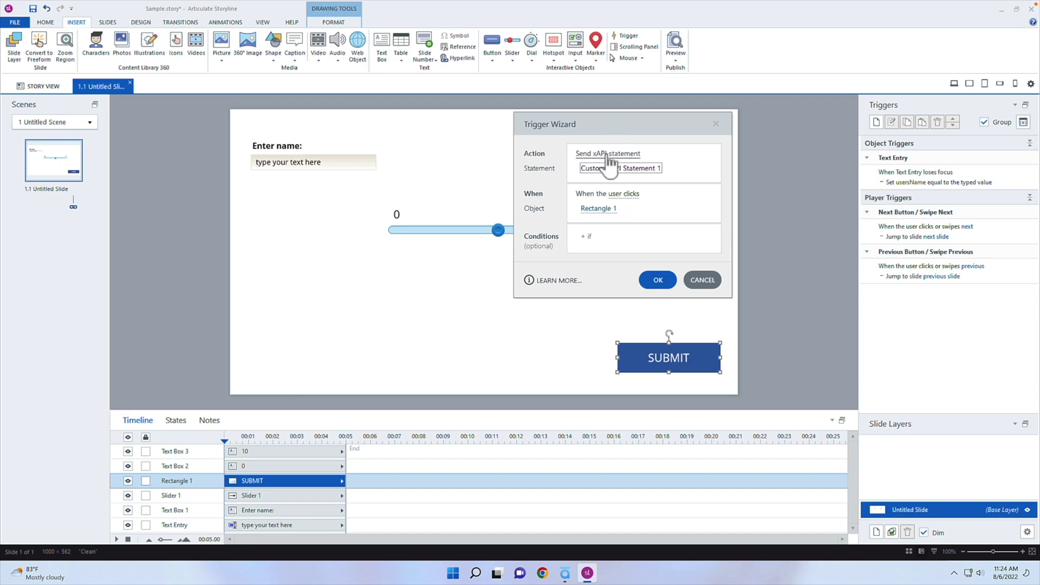
left_click(659, 282)
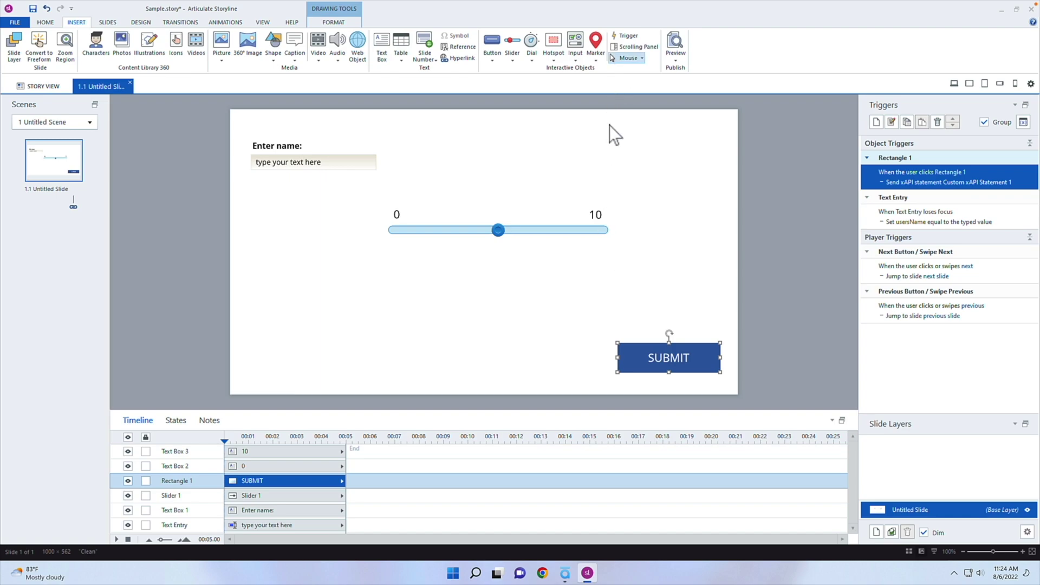
Step: Change the label above the text entry field from 'Enter name:' to 'Enter location:'
left_click(286, 147)
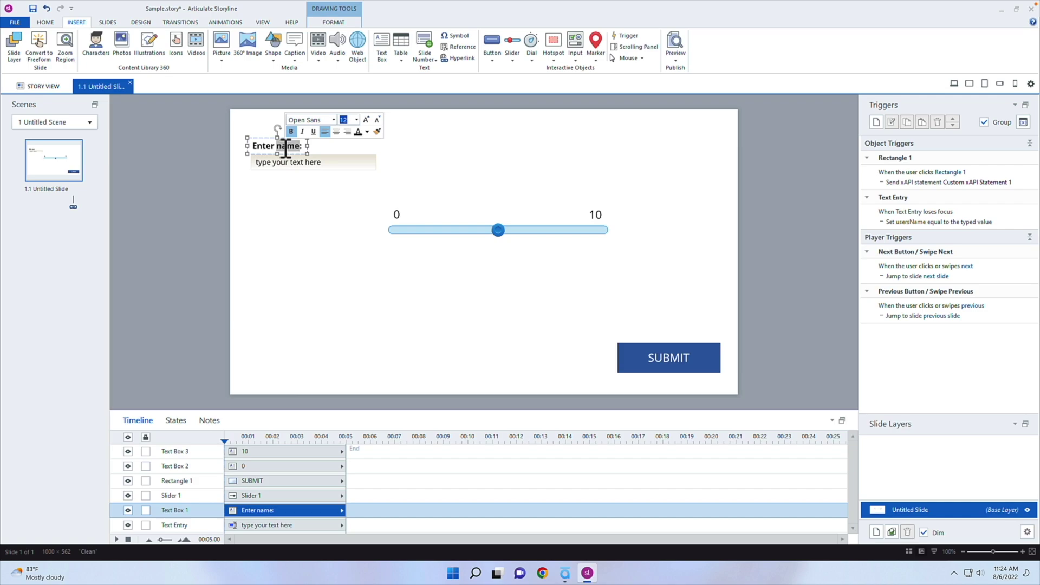
type("date")
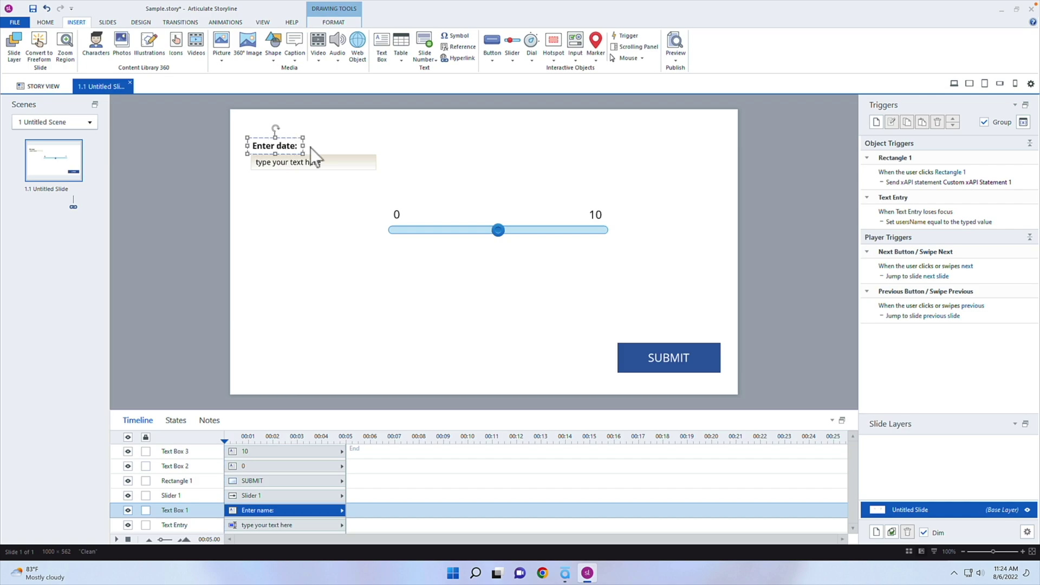
double_click(282, 146)
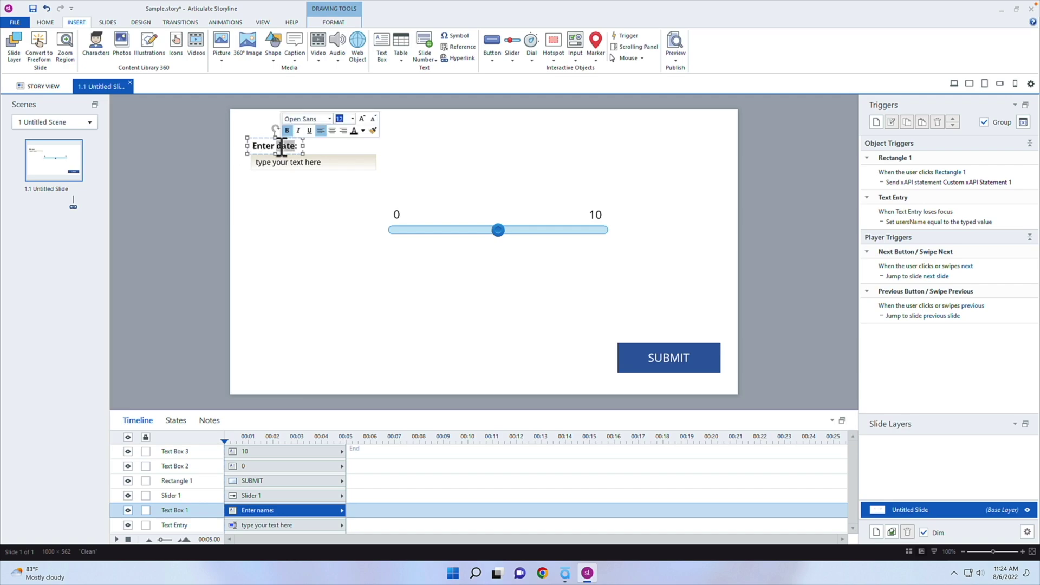
key("BackSpace")
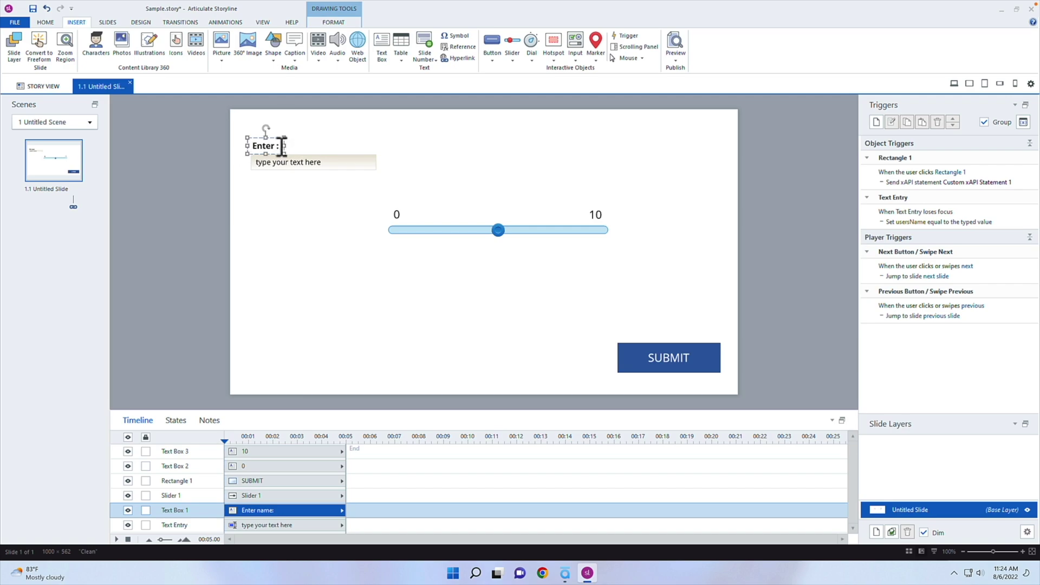
type("location")
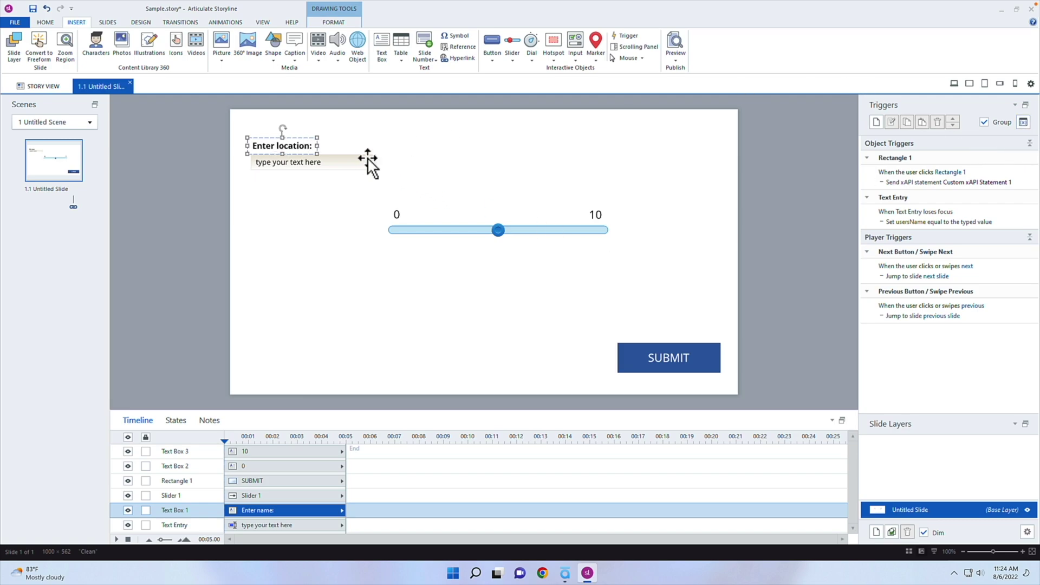
left_click(943, 212)
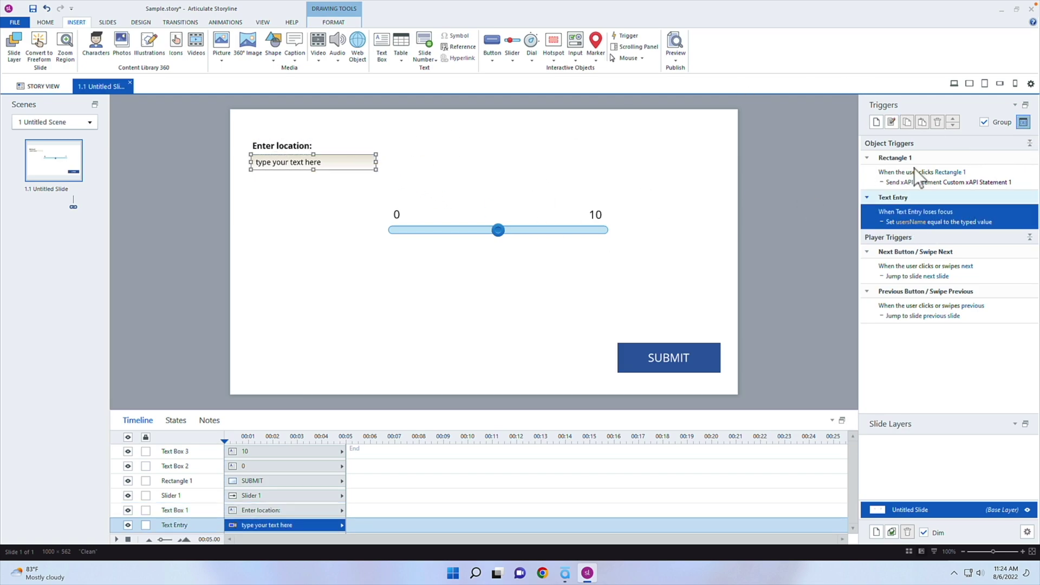
Step: Rename the usersName variable to 'location' so the text entry trigger sets location
double_click(414, 241)
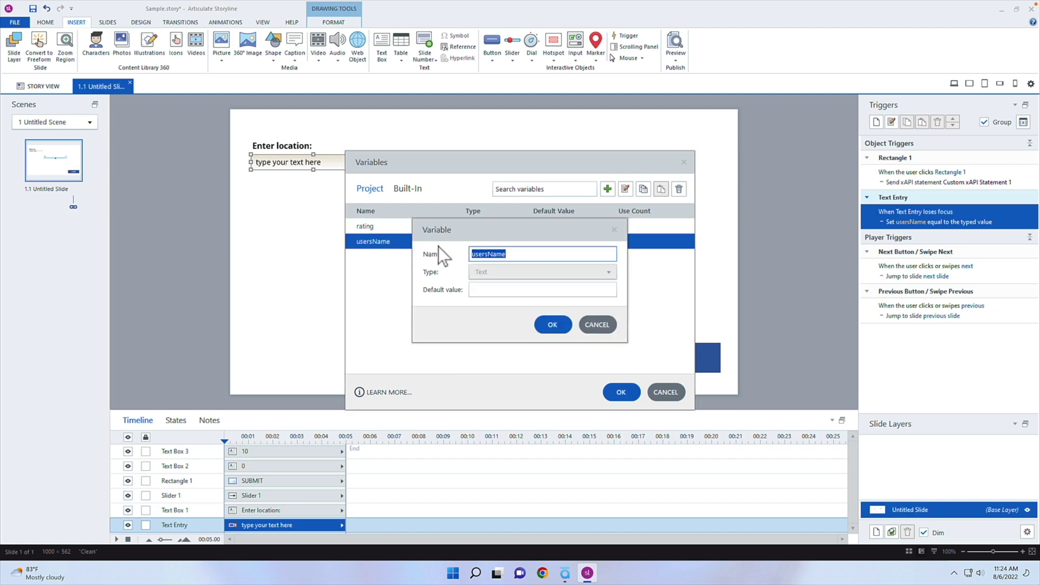
key("BackSpace")
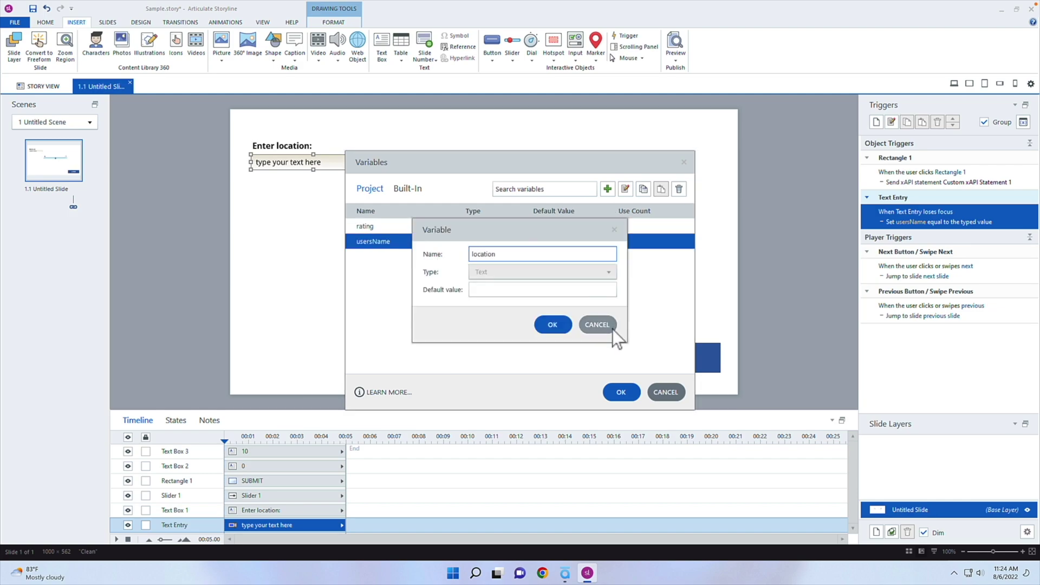
left_click(552, 324)
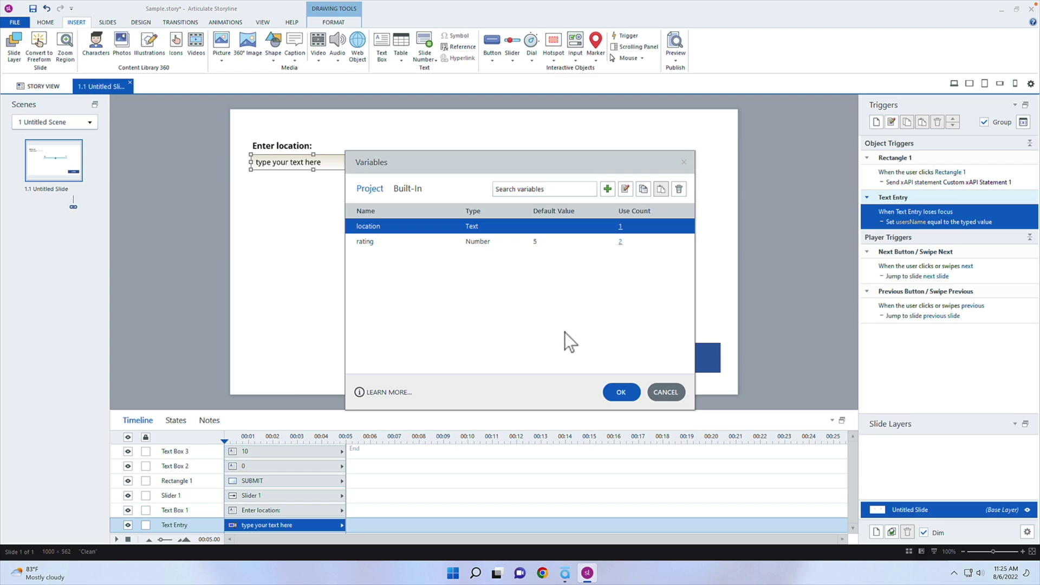
left_click(620, 391)
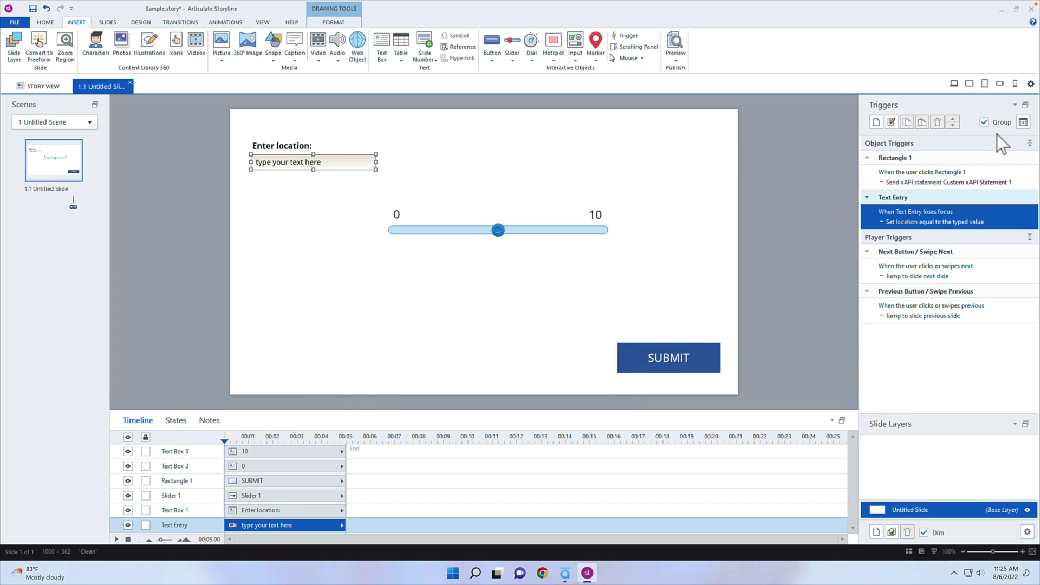
Step: Append 'at location' plus the location variable after %rating% in Custom xAPI Statement 1, then close the editor
left_click(993, 185)
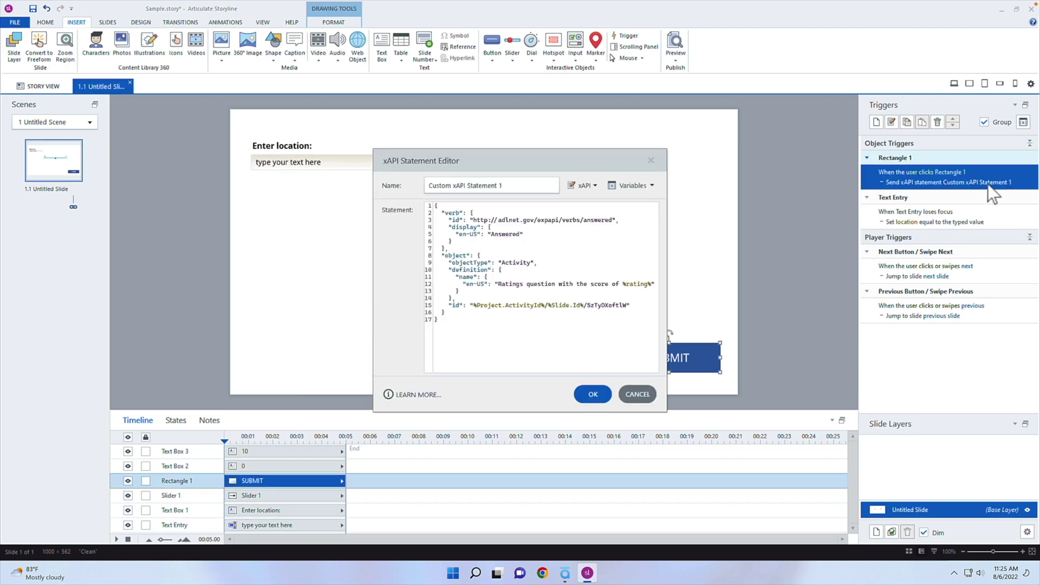
left_click(626, 294)
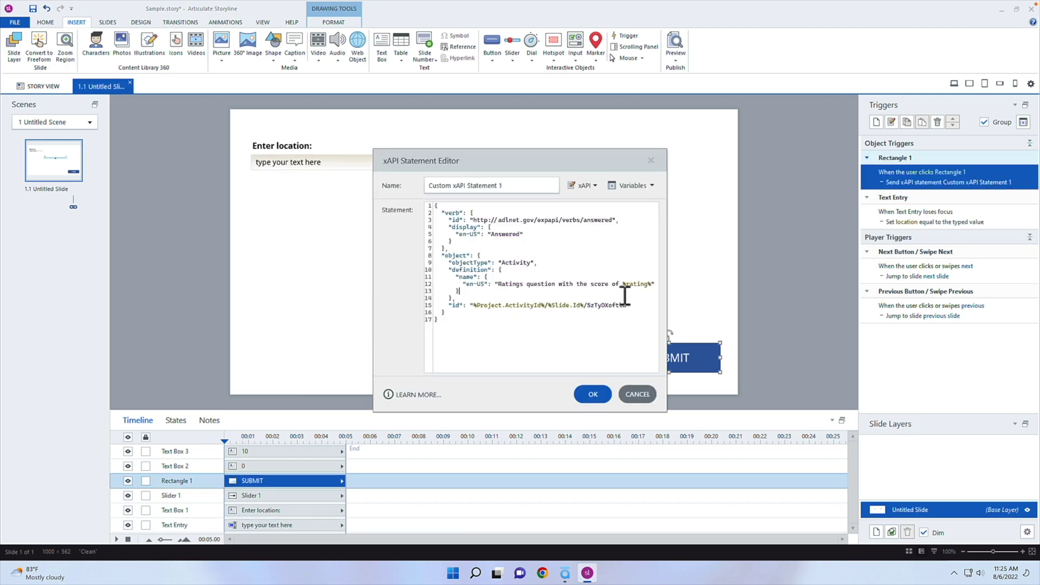
left_click(652, 284)
type("at locat")
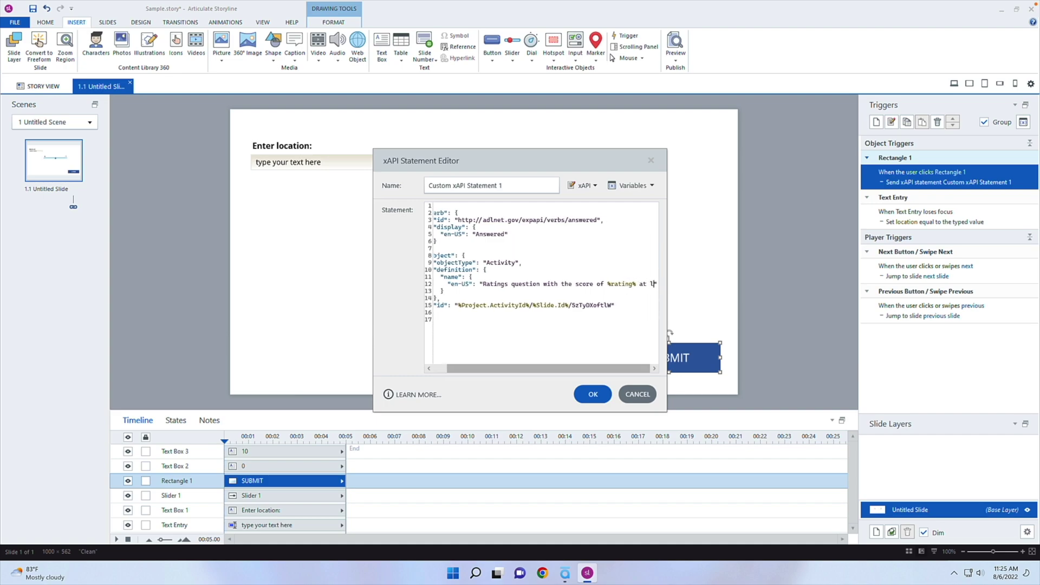
type("ion")
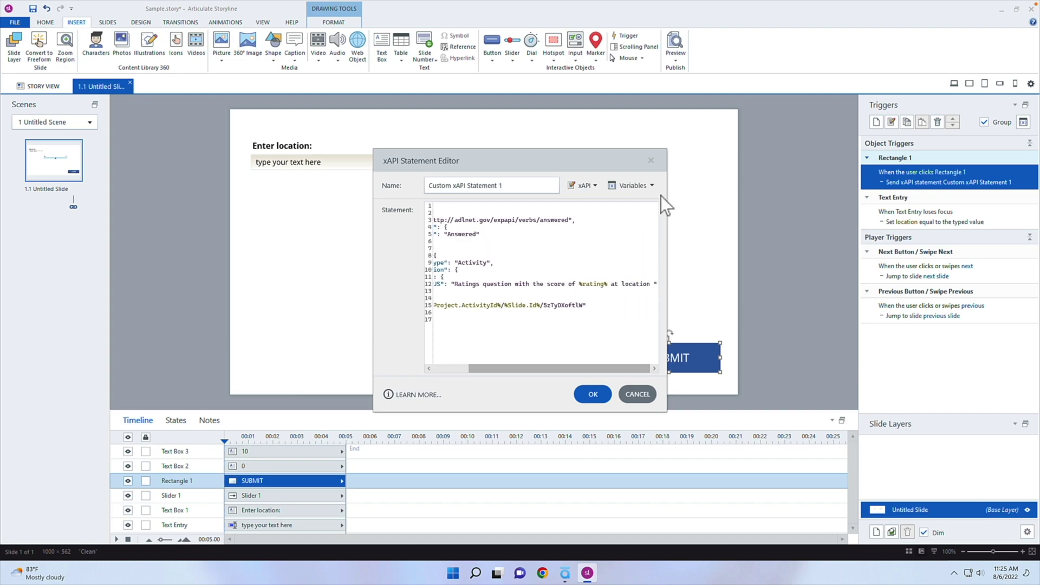
left_click(632, 185)
left_click(637, 253)
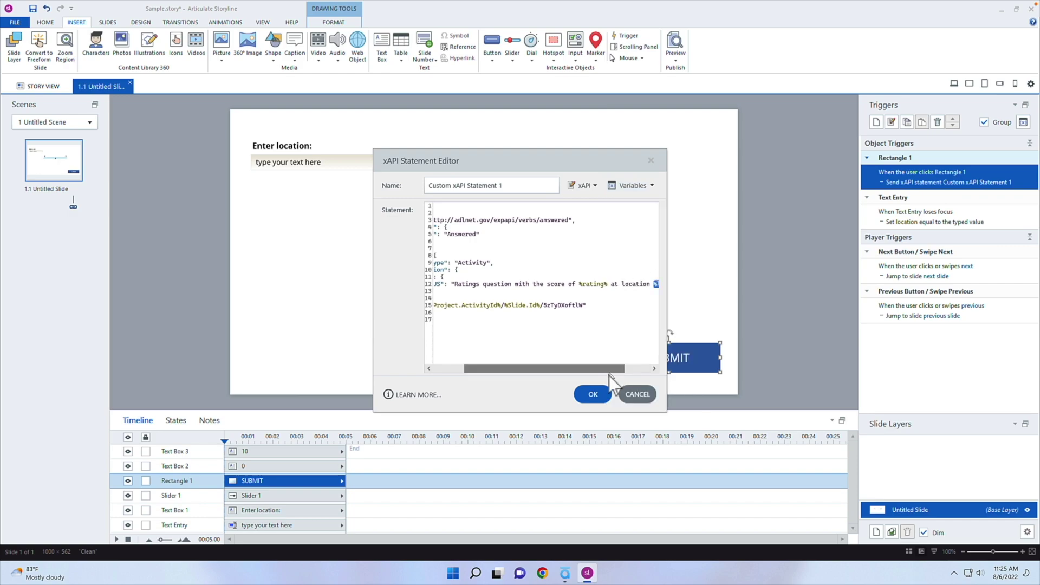
left_click(594, 395)
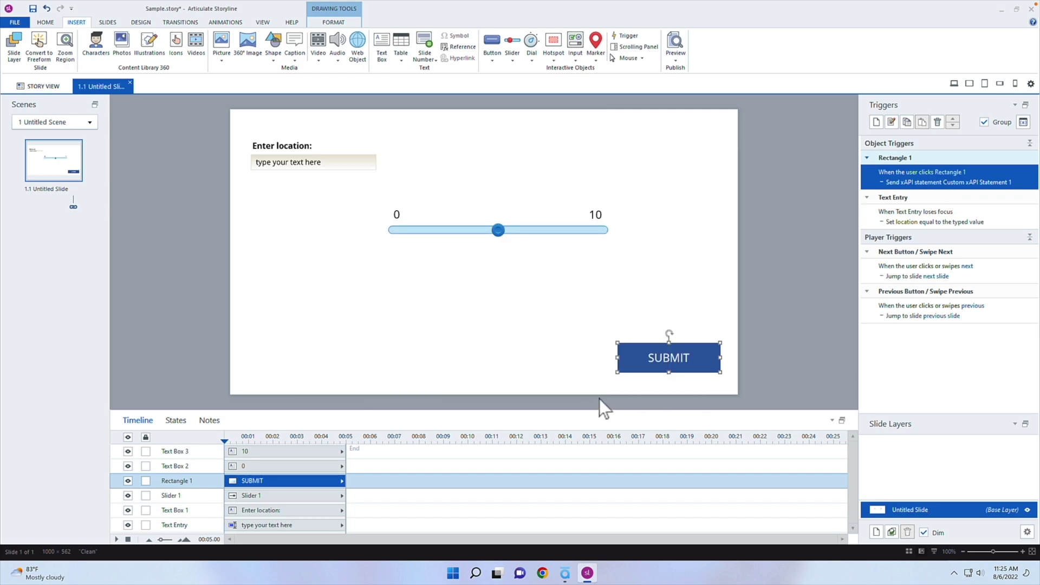
left_click(723, 216)
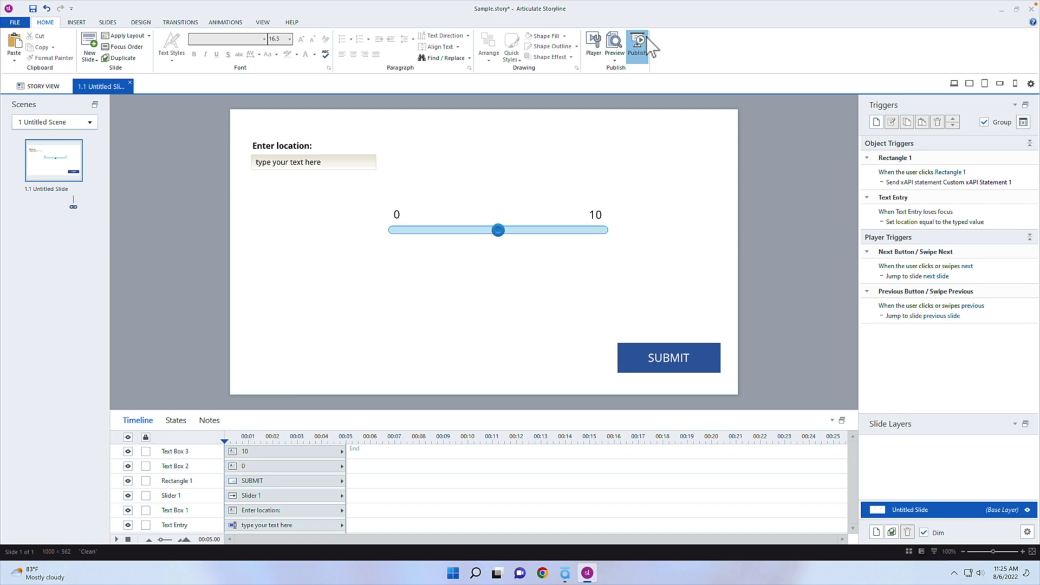
Step: Choose LMS publishing with cmi5 as the reporting standard
left_click(647, 39)
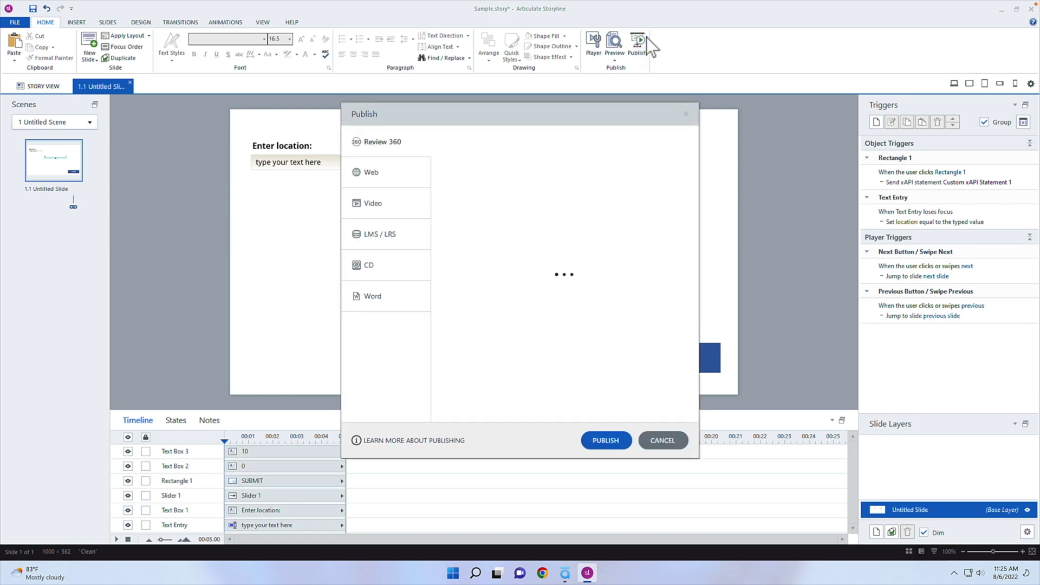
left_click(396, 241)
left_click(616, 351)
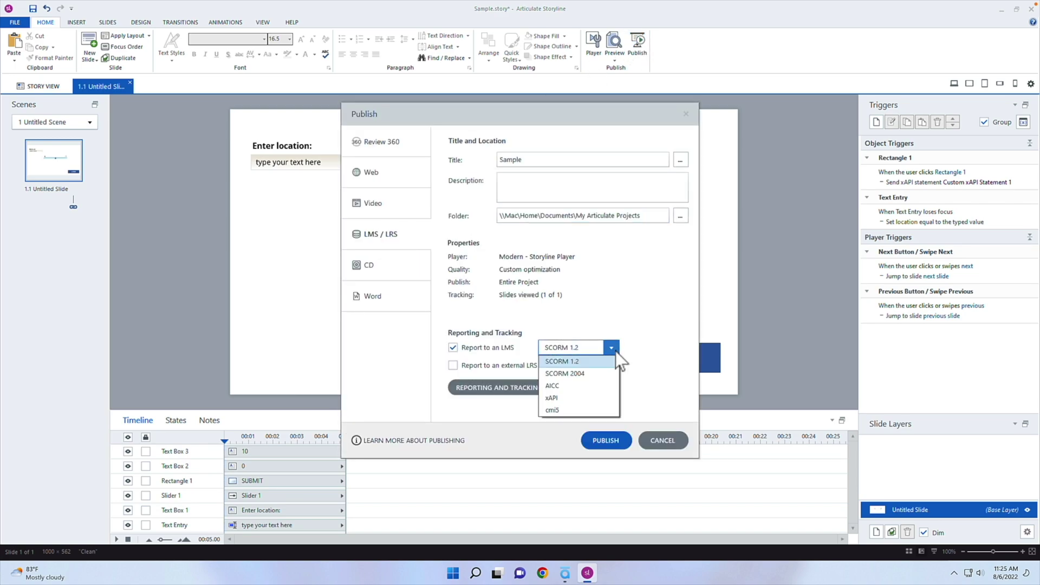
left_click(547, 410)
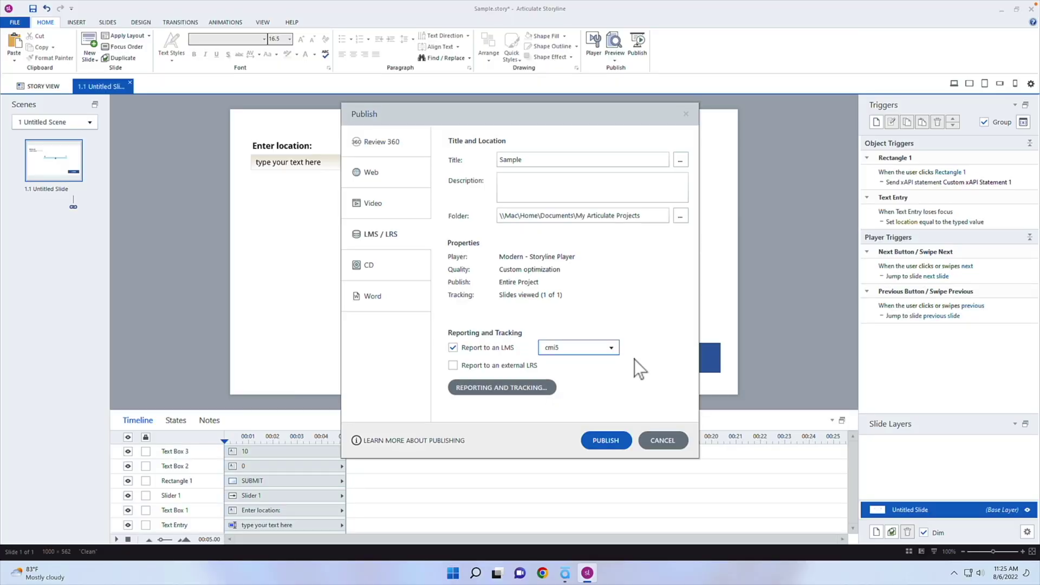
left_click(611, 347)
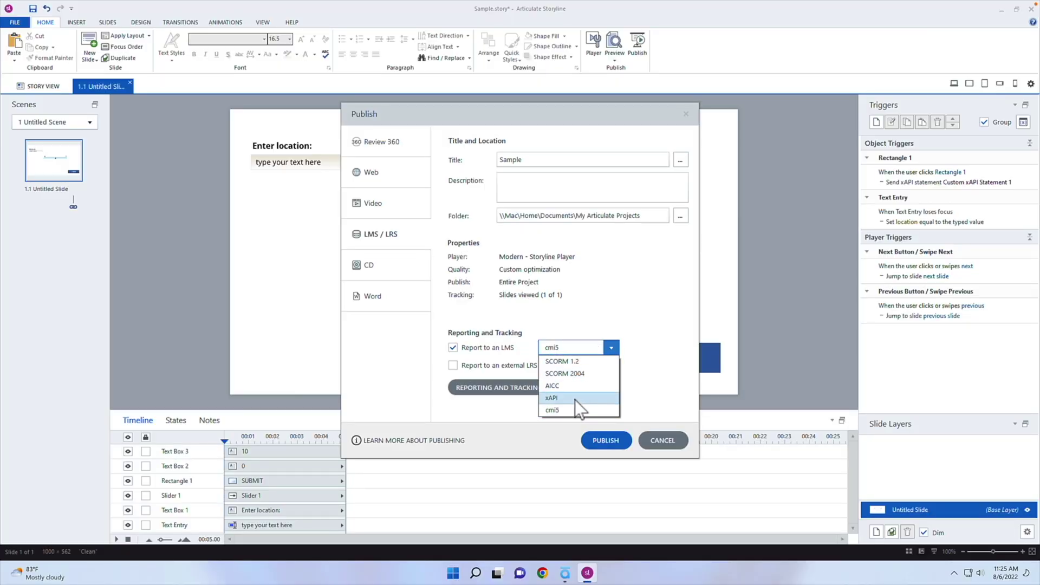
left_click(630, 370)
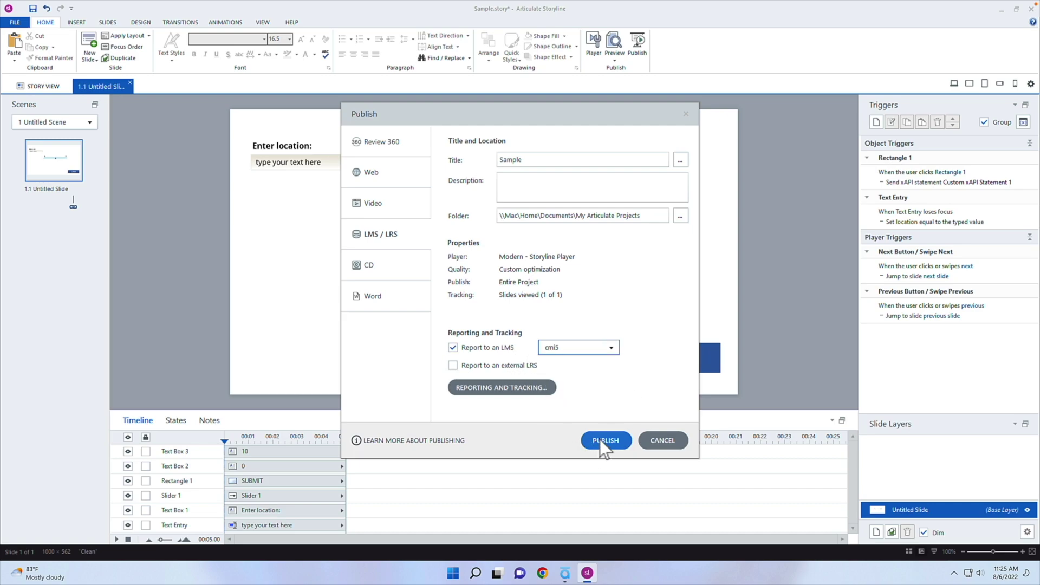
Step: Set the publish output folder to the Desktop and start publishing
left_click(681, 216)
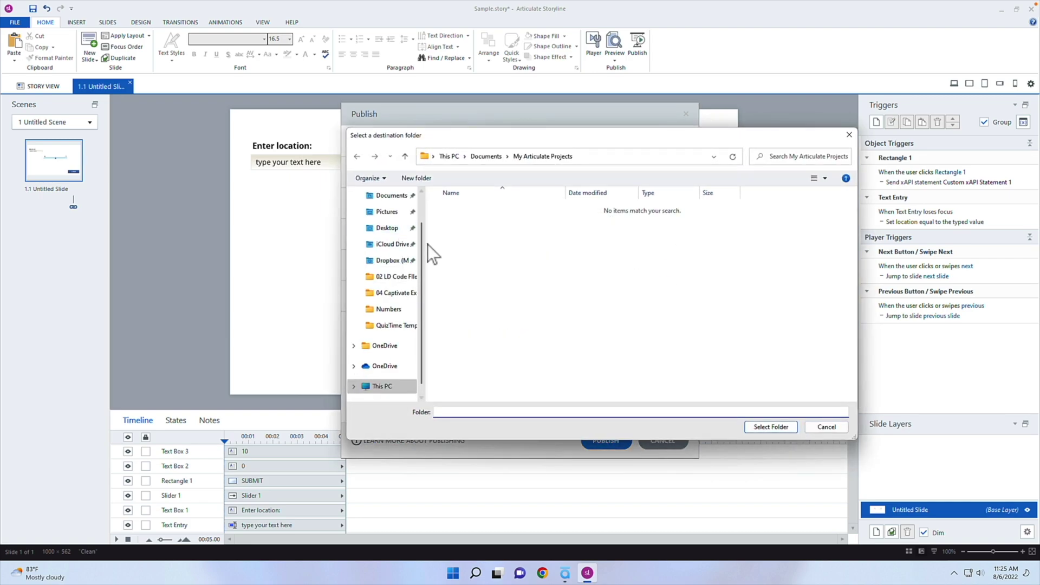
left_click_drag(420, 225, 424, 202)
left_click(387, 264)
left_click(770, 427)
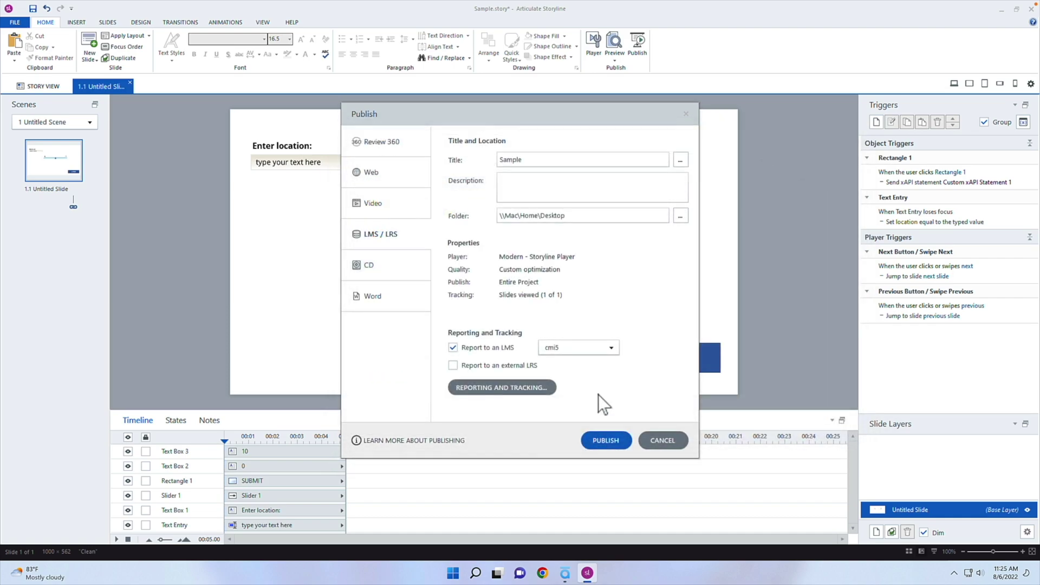
left_click(623, 440)
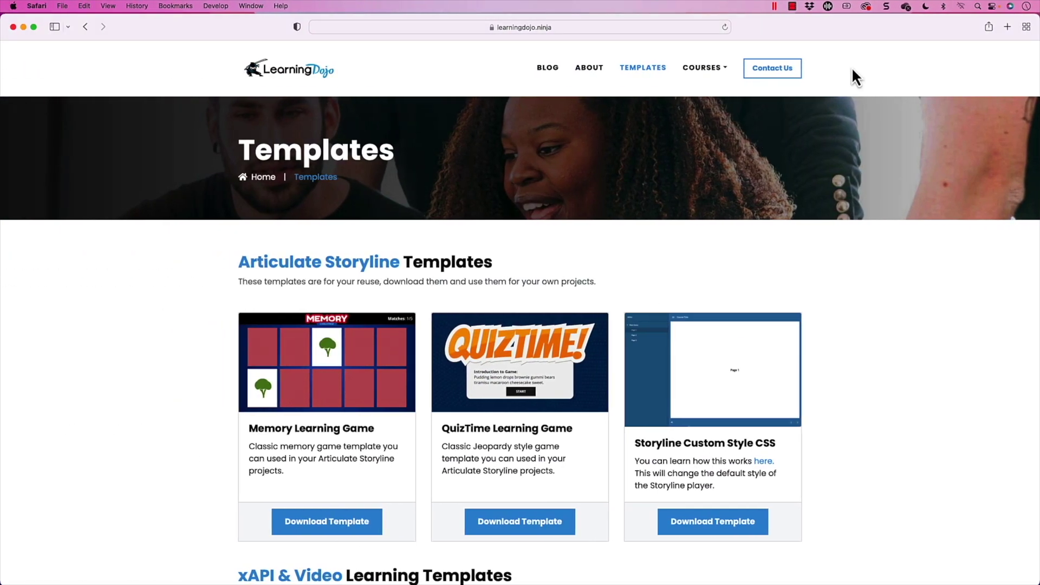
Step: Open the app.cloud.scorm.com course library and save the published output as a Sample zip on the Desktop
key("super+t")
type("app.cloud.scorm.com")
key("Return")
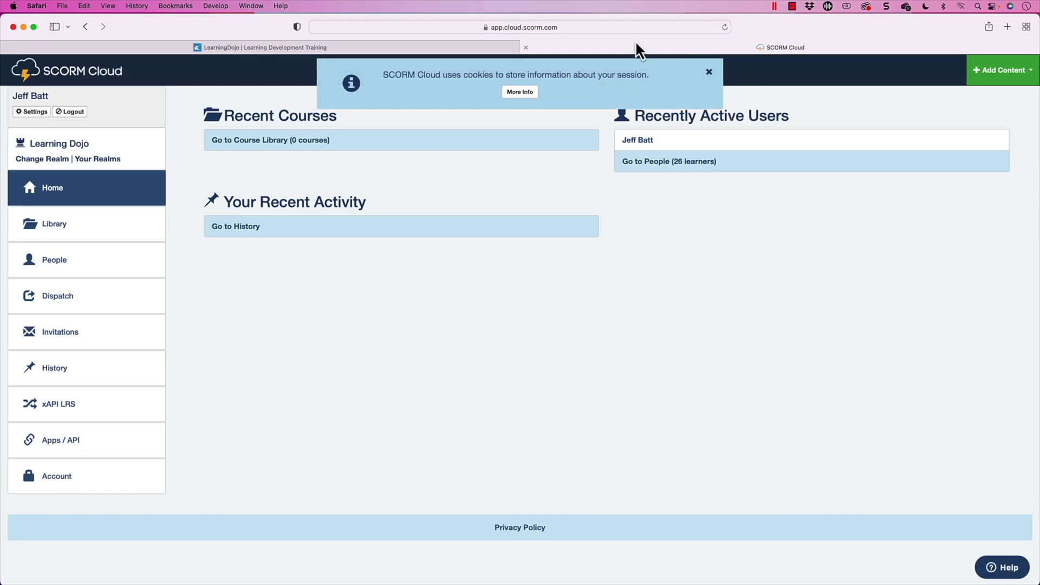
left_click(104, 231)
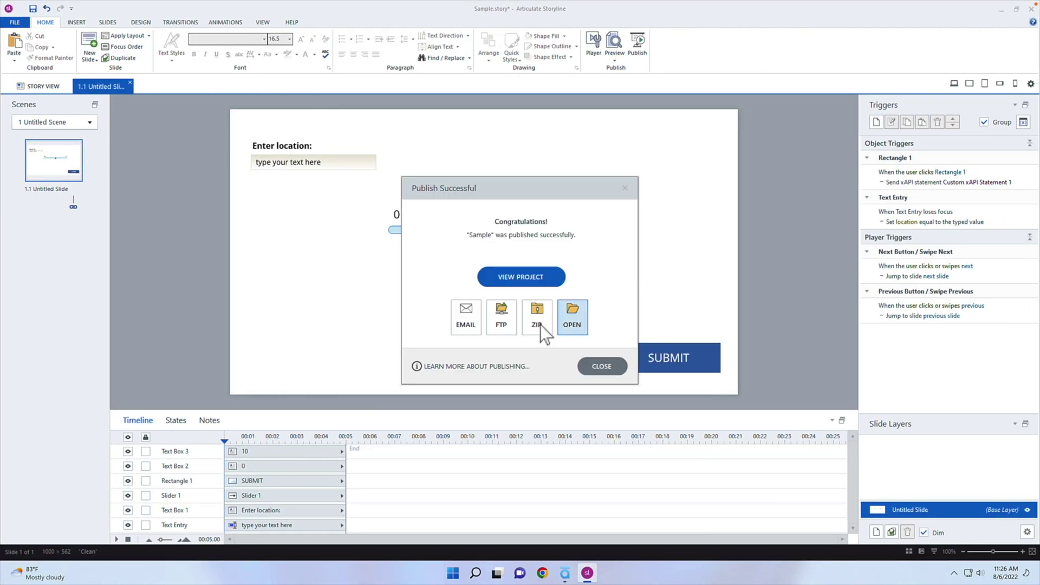
left_click(535, 316)
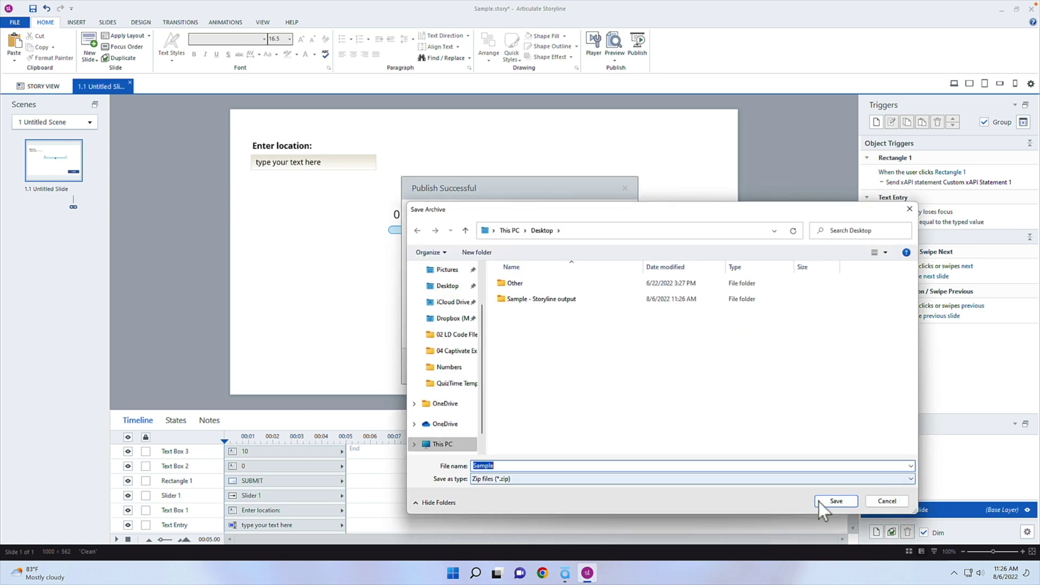
left_click(819, 501)
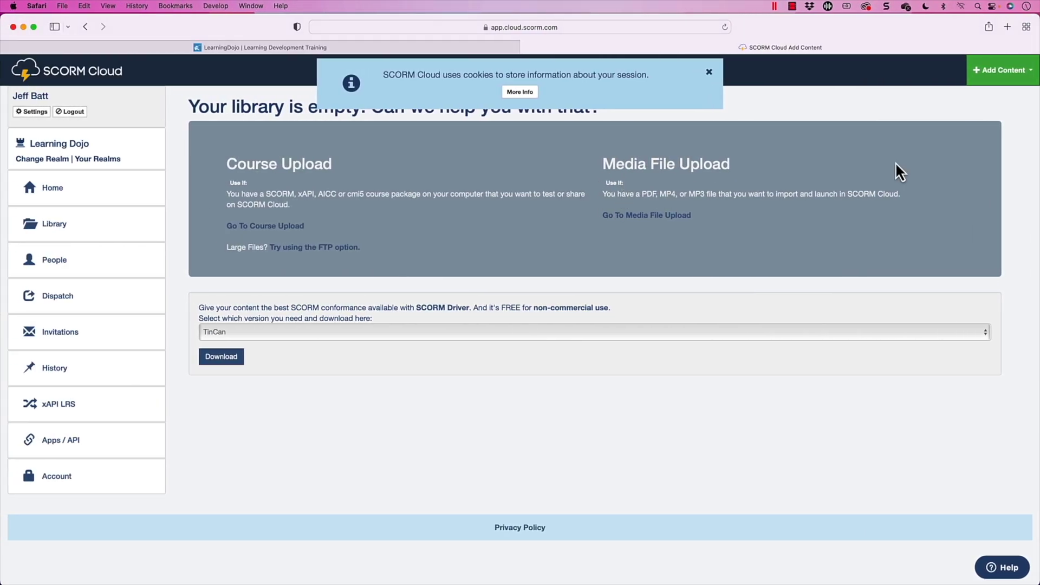
Step: Import Sample.zip into SCORM Cloud as a new course and launch it
left_click(1011, 74)
left_click(942, 102)
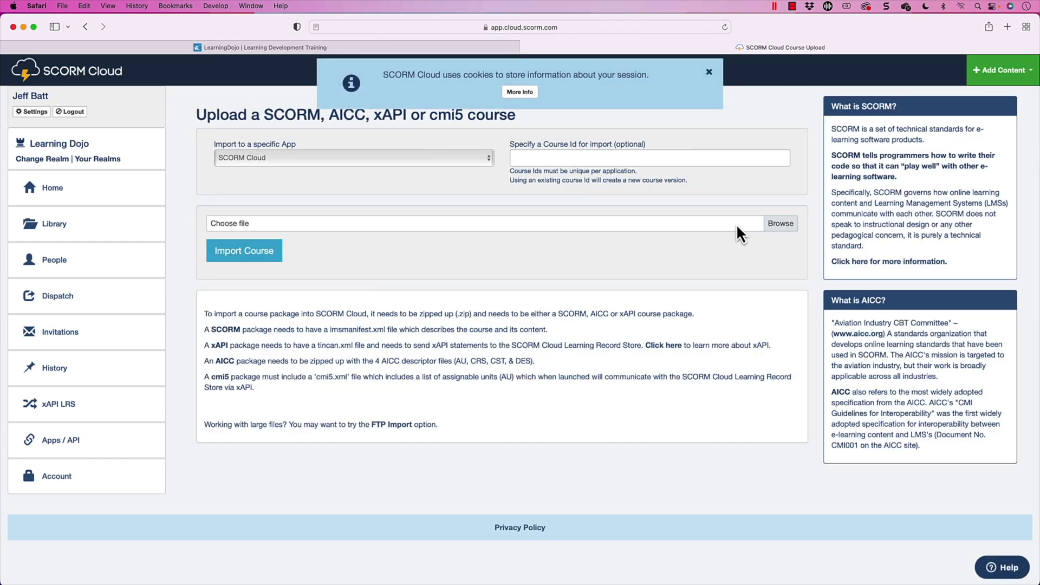
left_click(568, 228)
left_click(454, 264)
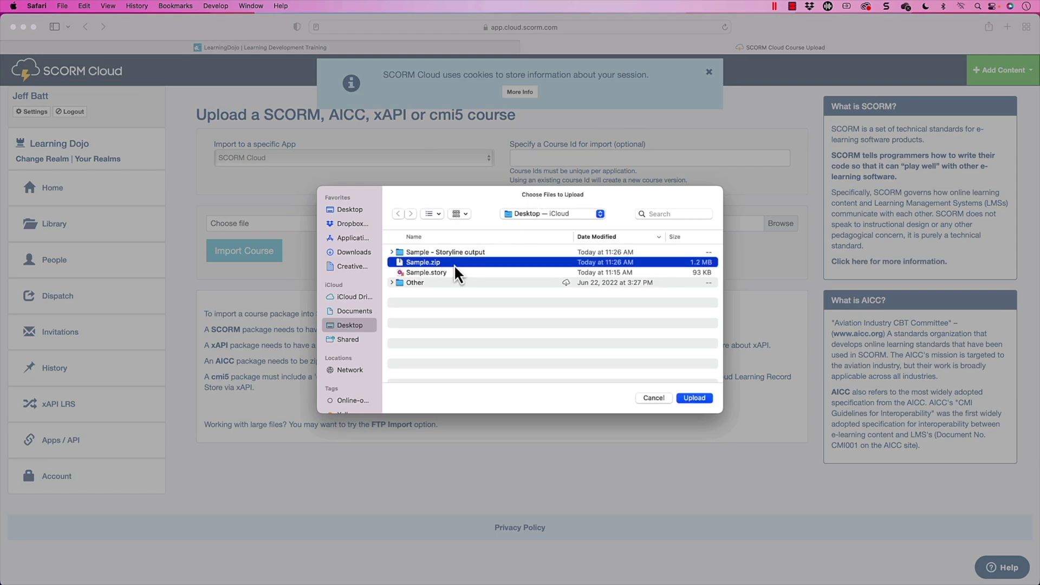
left_click(691, 399)
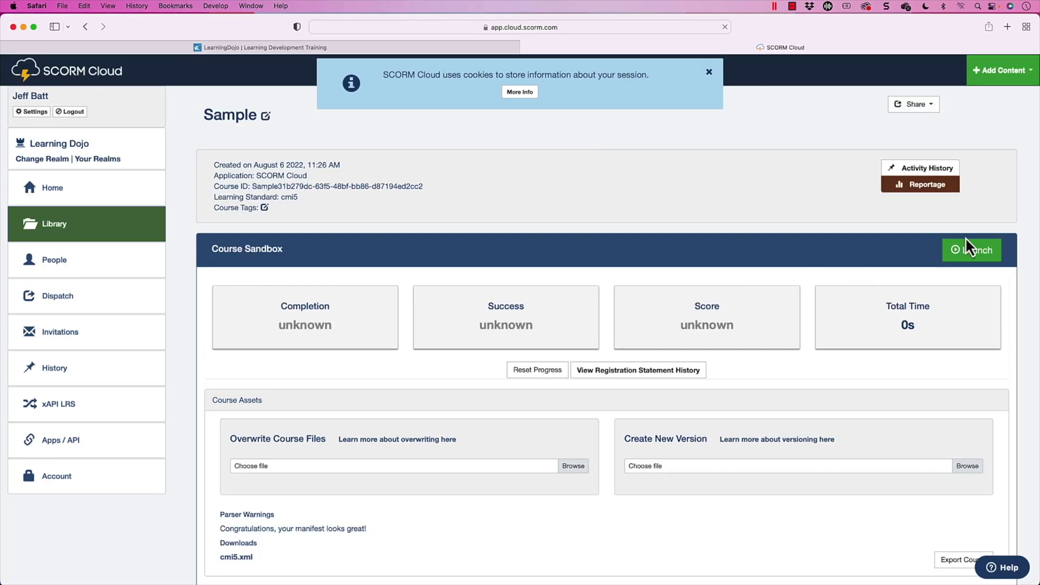
left_click(970, 252)
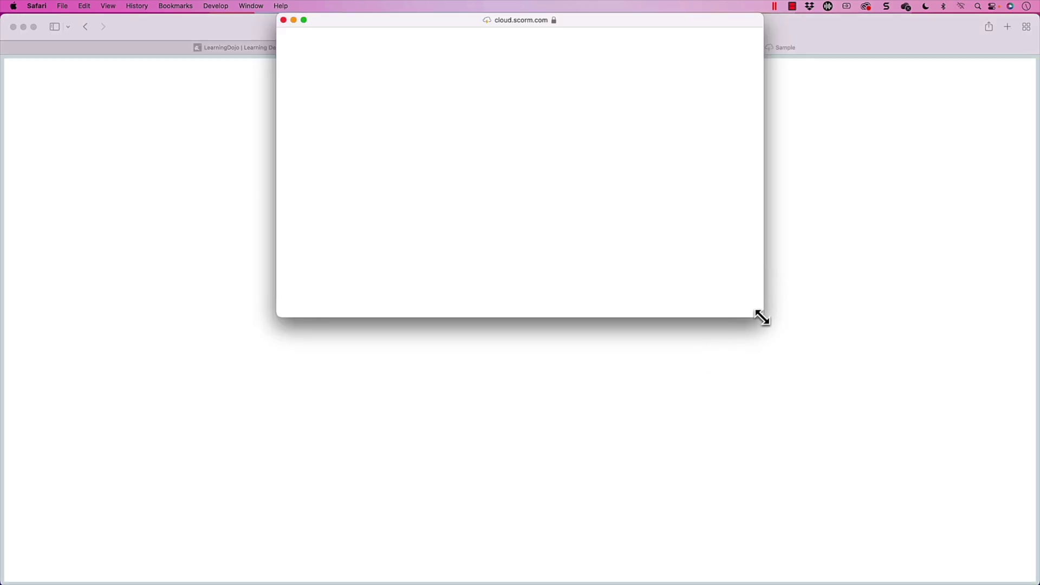
Step: Run the course with location Utah and a slider rating above the middle, then close the player
left_click_drag(762, 317, 921, 435)
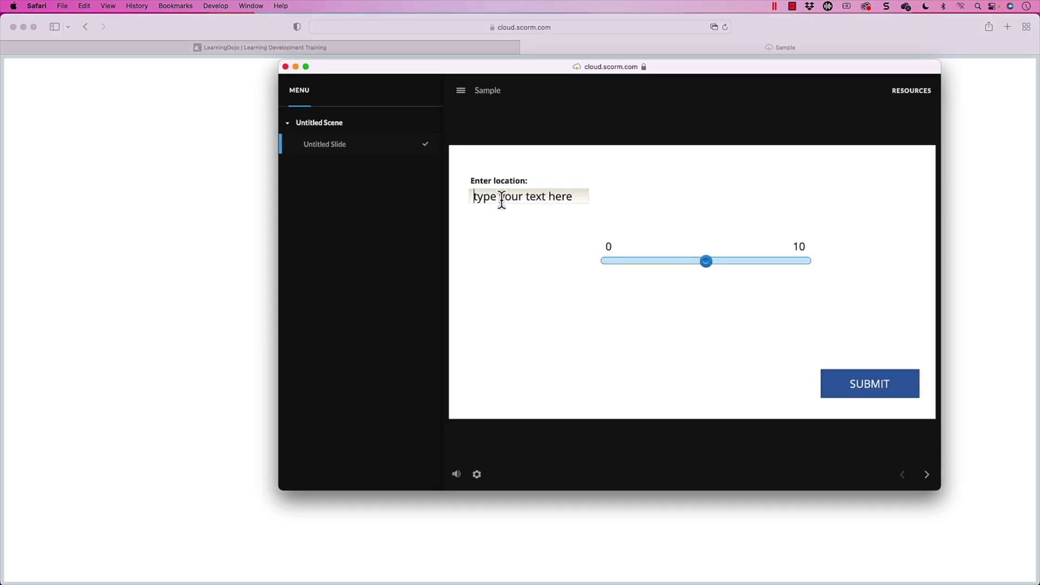
type("Utah")
left_click_drag(706, 262, 765, 262)
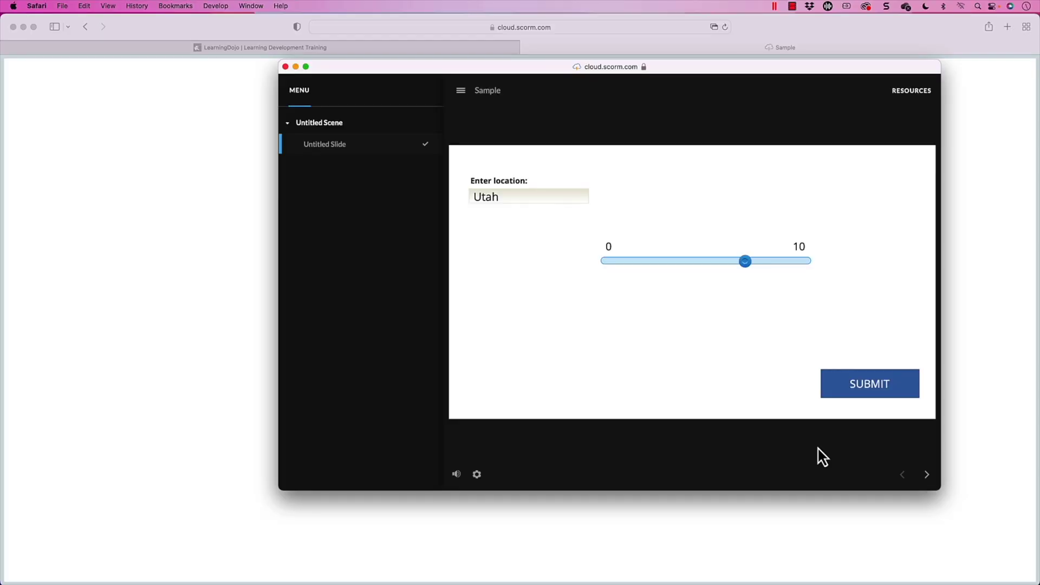
key("super+w")
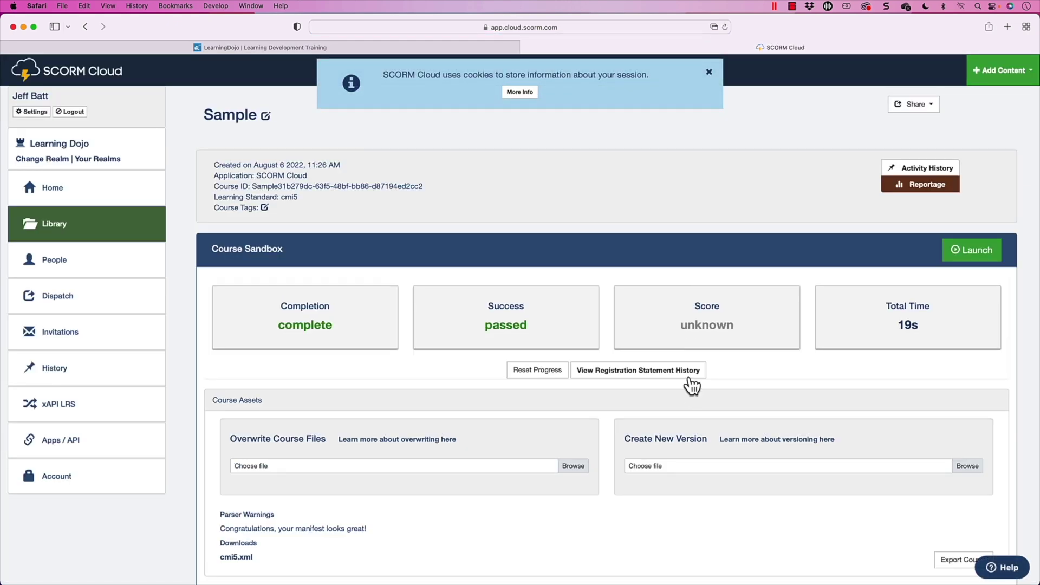
Step: Check the statement history JSON for rating 7 at Utah, then return to the LearningDojo tab
left_click(692, 382)
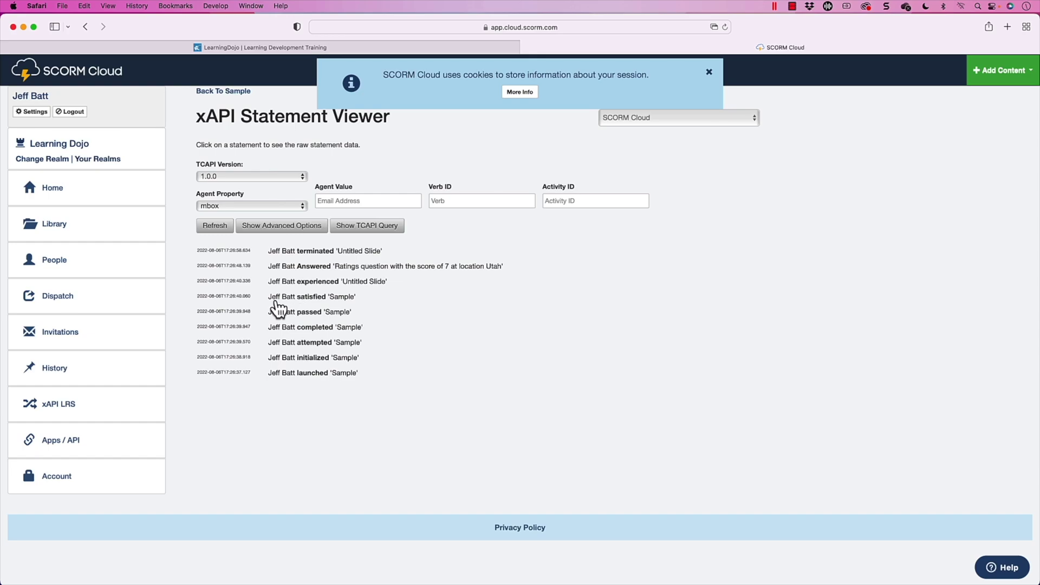
left_click(338, 298)
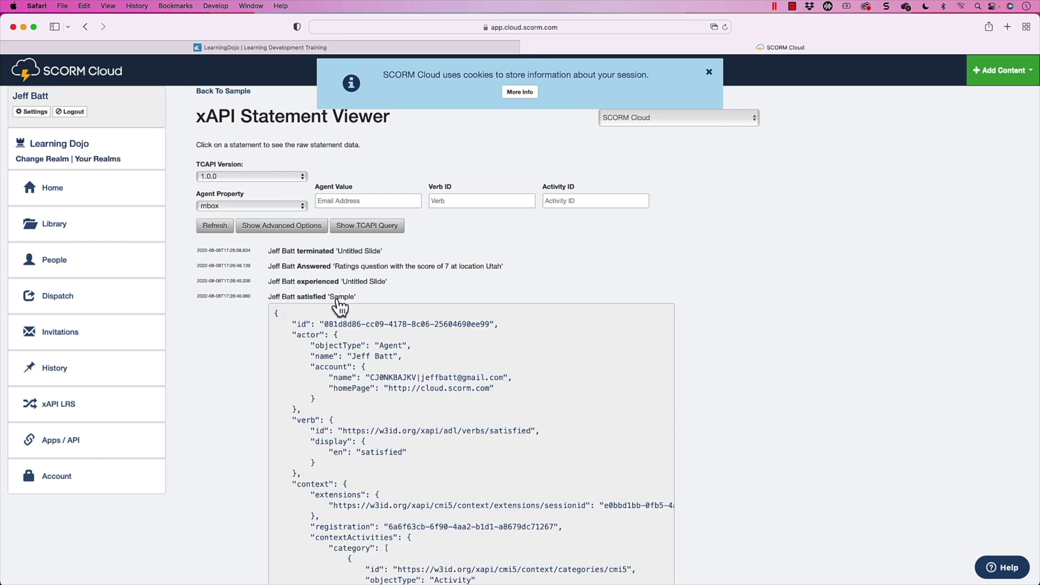
scroll(340, 309, "down", 10)
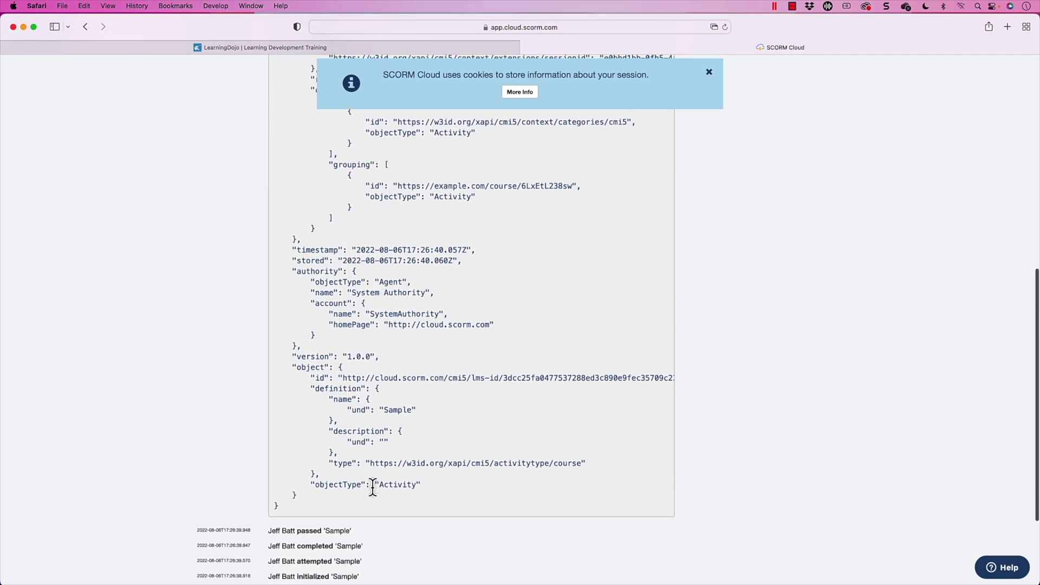
left_click_drag(335, 432, 401, 437)
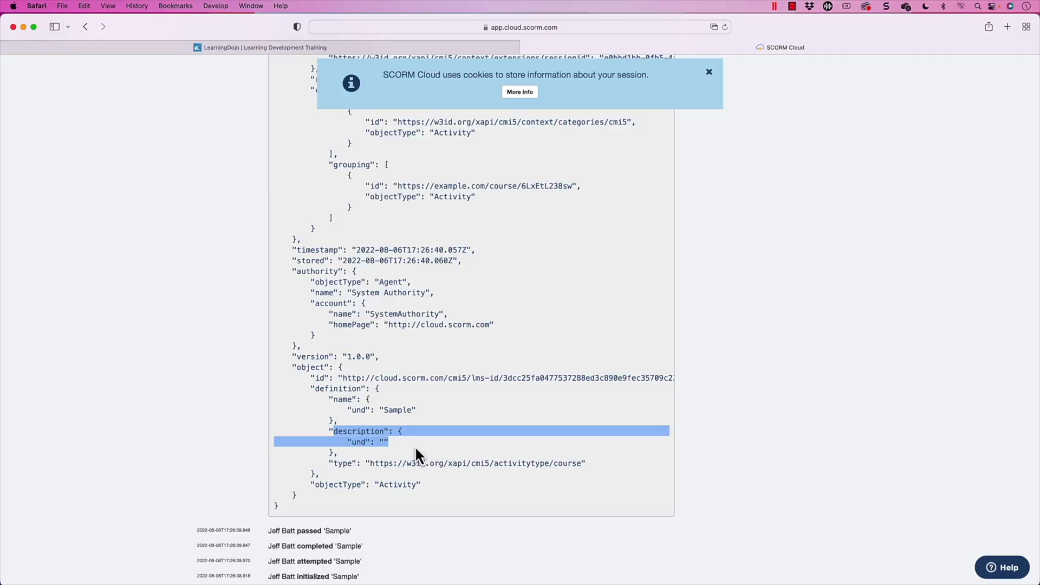
left_click(202, 47)
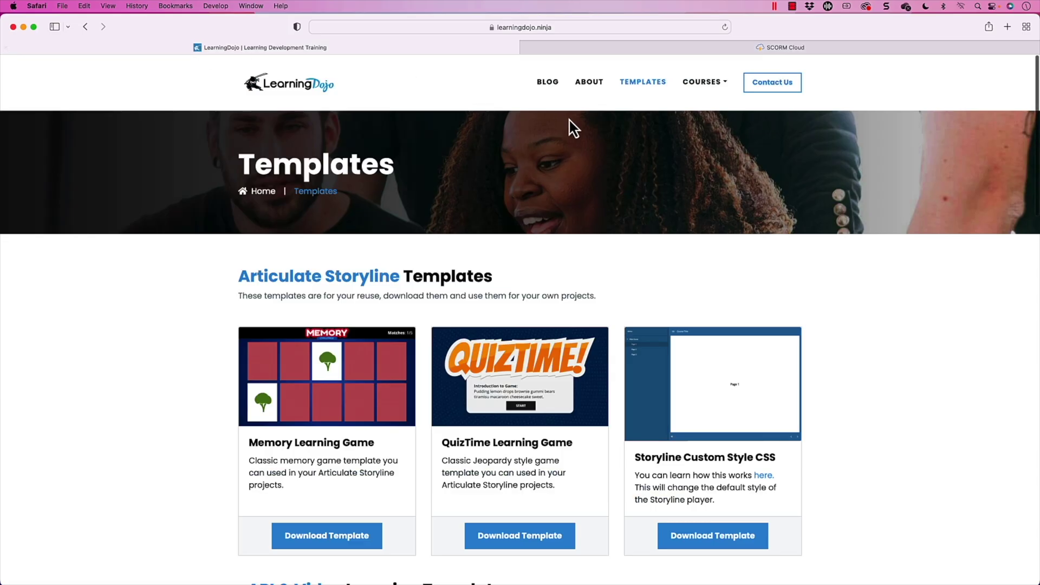
left_click(330, 92)
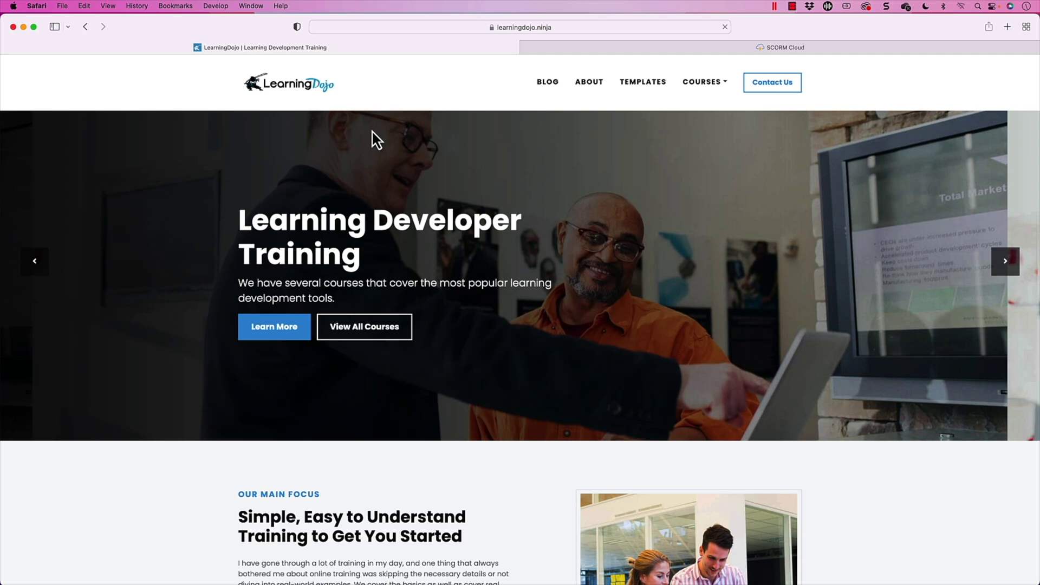
left_click(550, 84)
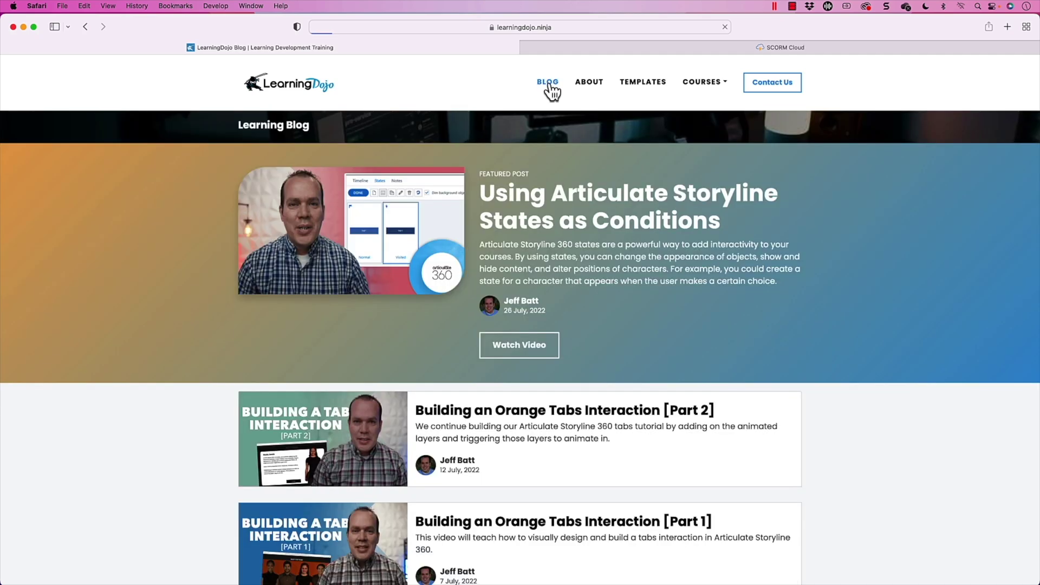
left_click(651, 85)
left_click(701, 95)
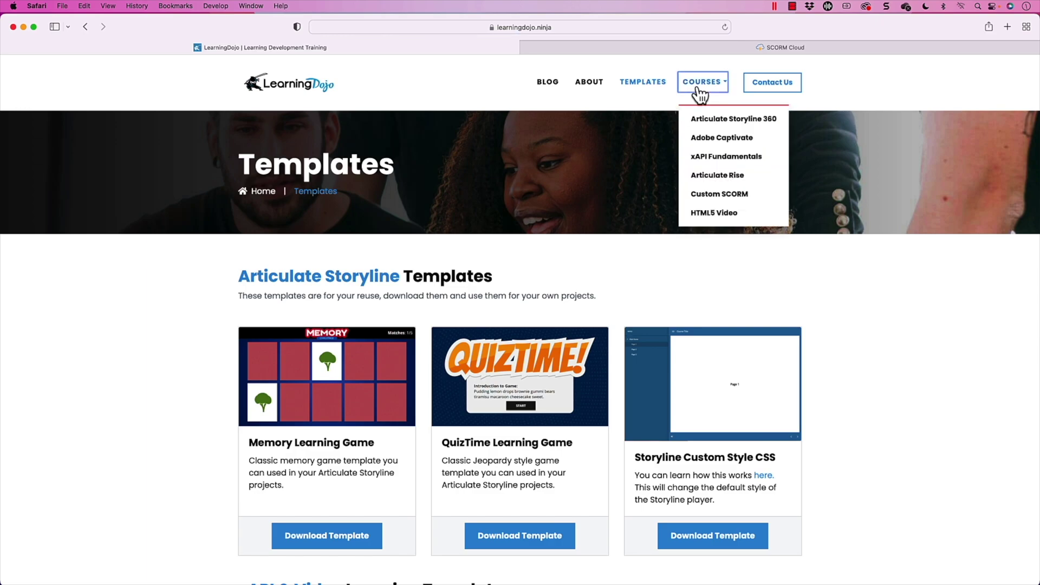